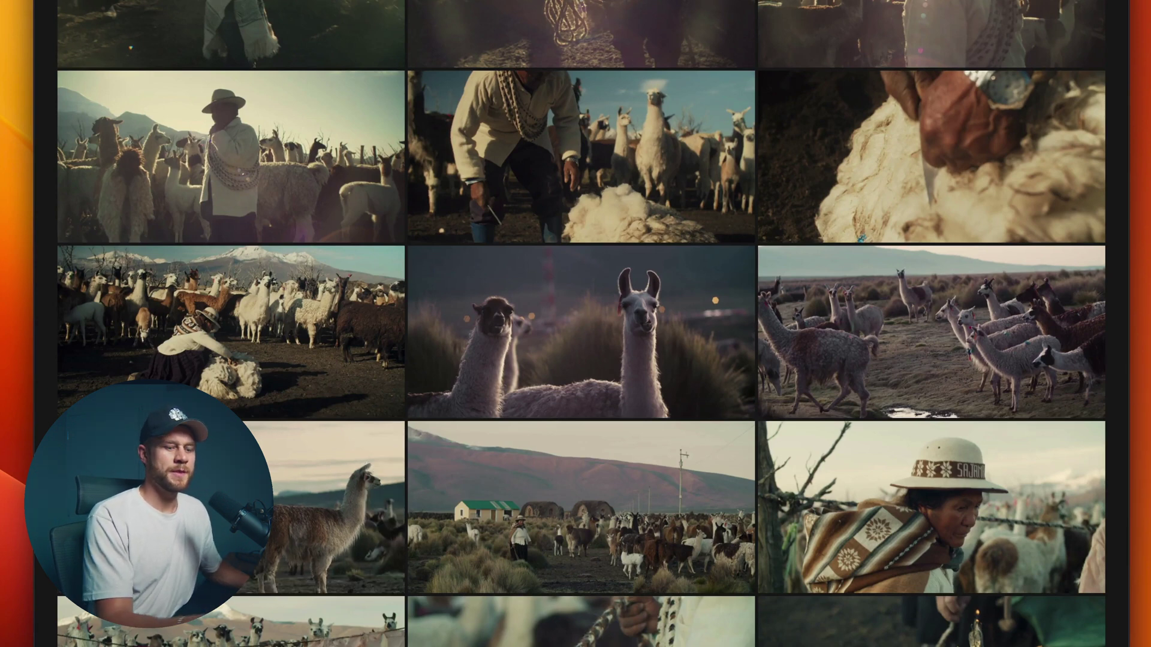
scroll(580, 324, "up", 10)
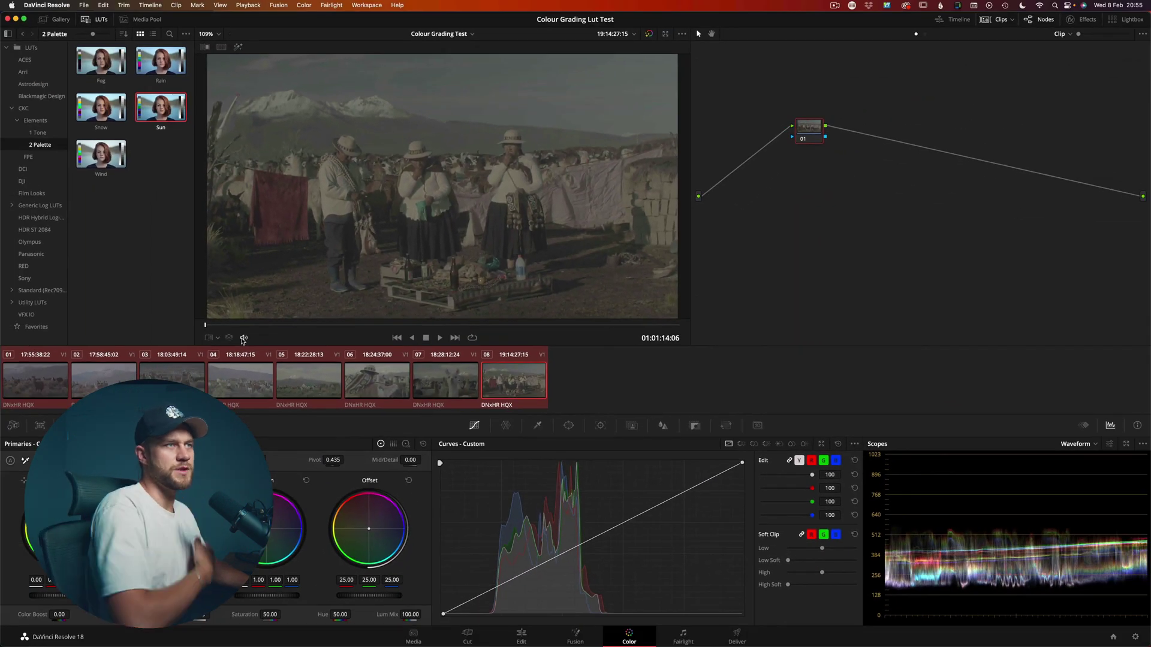
In the project's color management, choose DaVinci YRGB Color Managed, with automatic color management off and the color processing mode set to Custom.
left_click(24, 387)
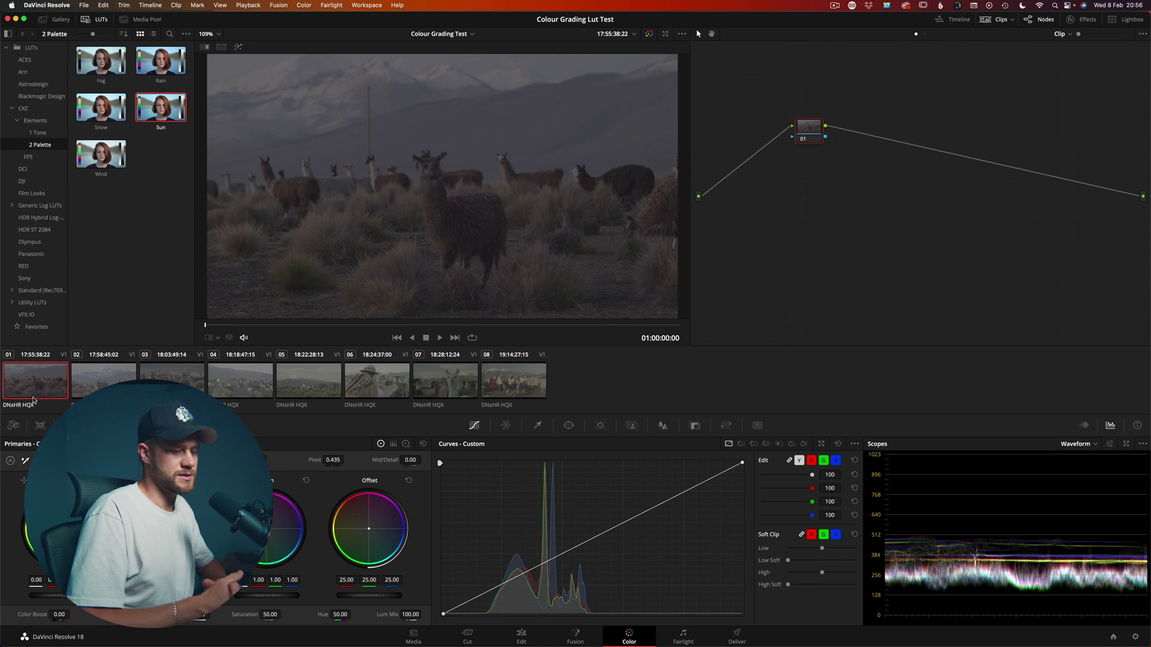
key("shift+9")
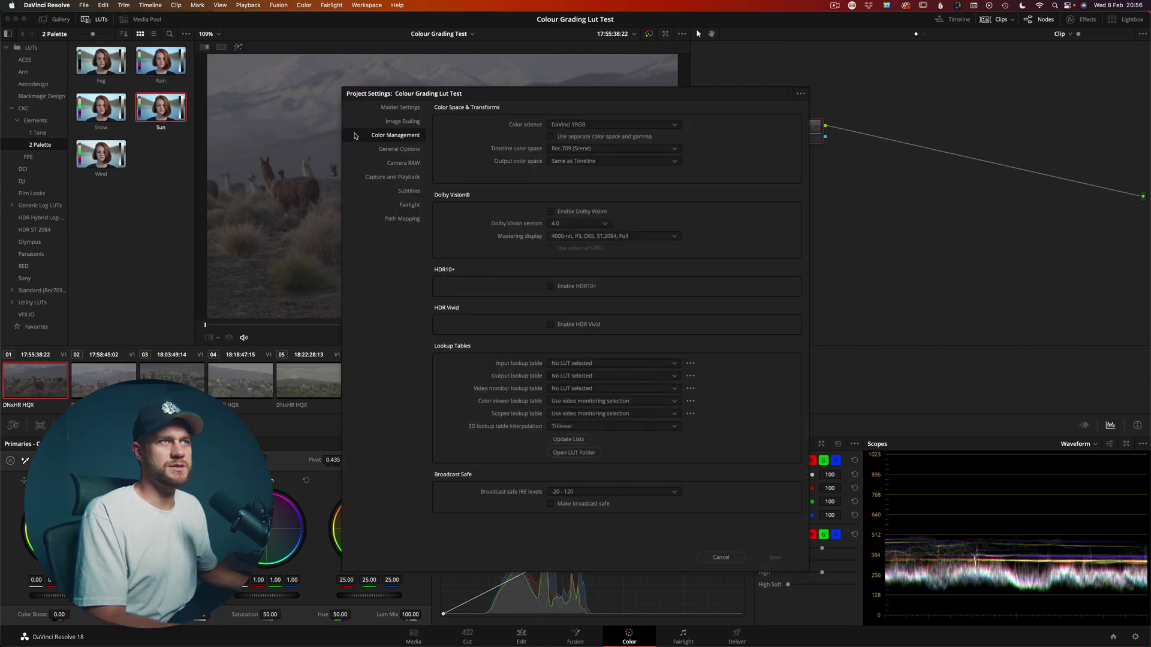
left_click(593, 125)
left_click(582, 137)
left_click(550, 137)
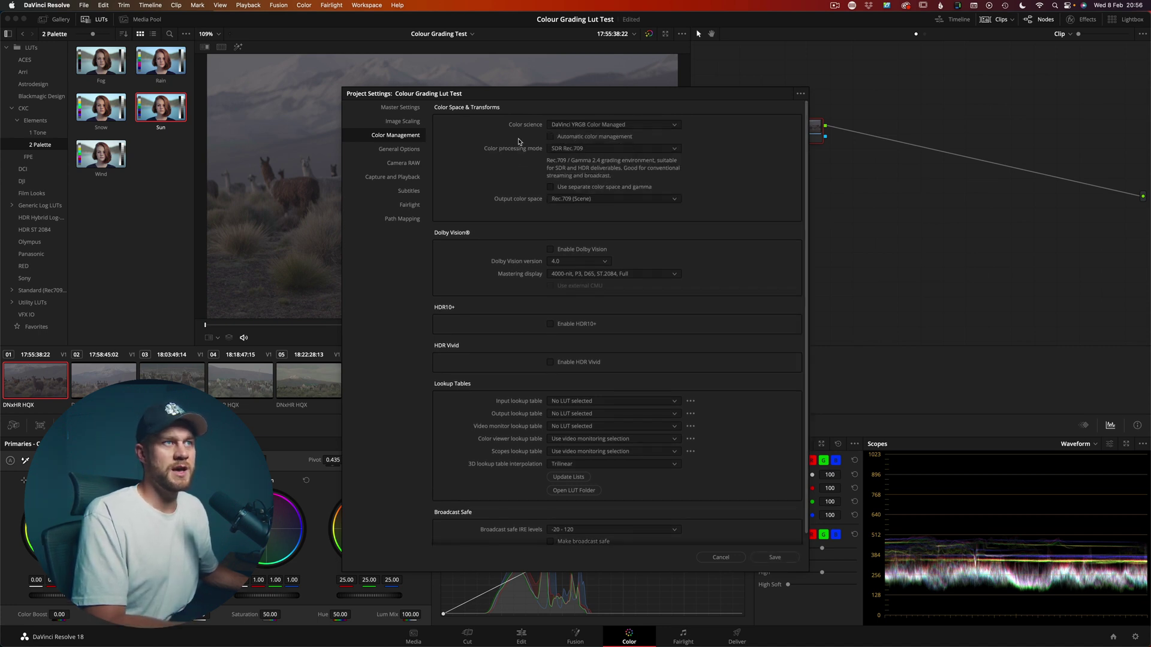
left_click(590, 148)
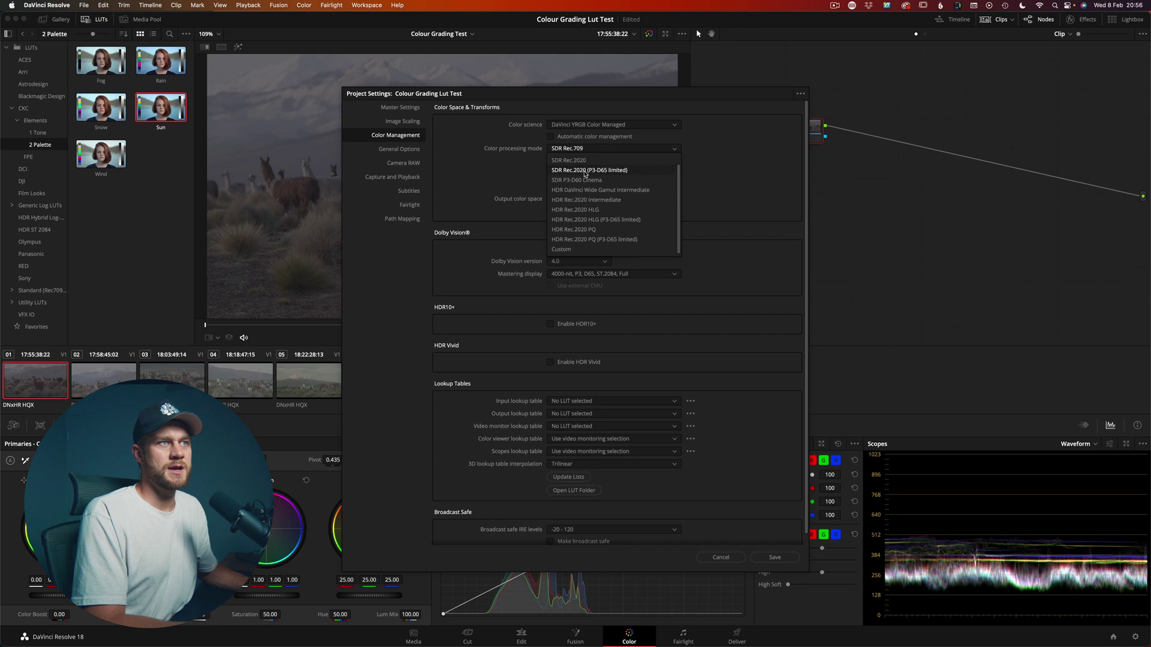
left_click(567, 250)
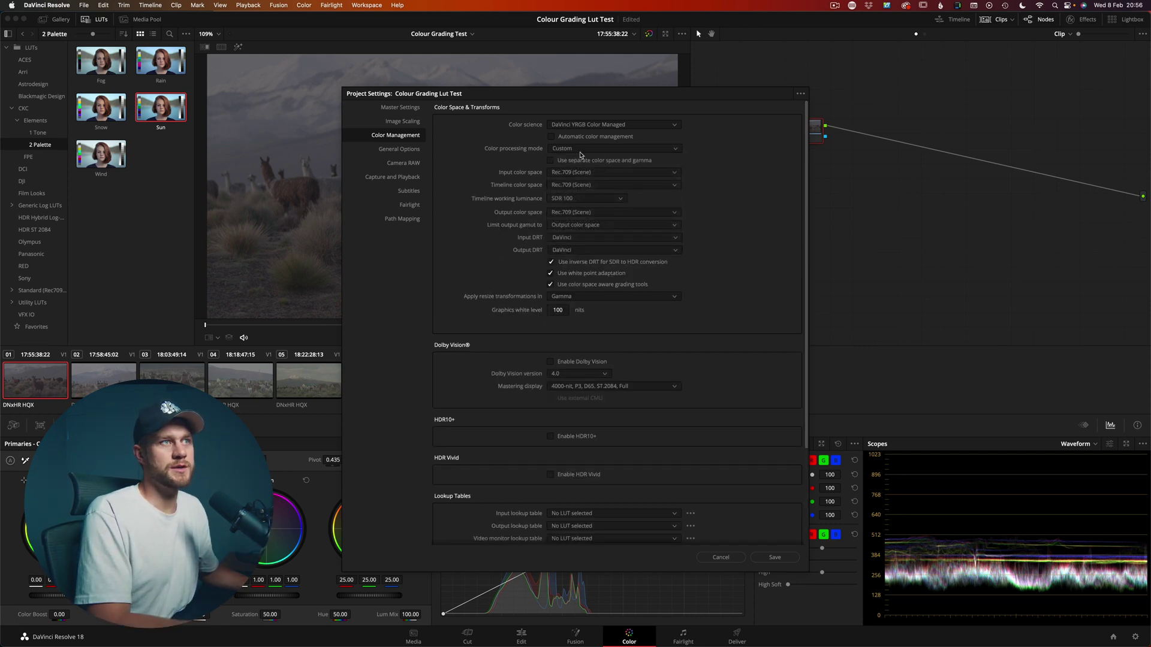
Set the input color space to Blackmagic Design Film Gen 5 and the timeline color space to DaVinci WG/Intermediate.
left_click(580, 174)
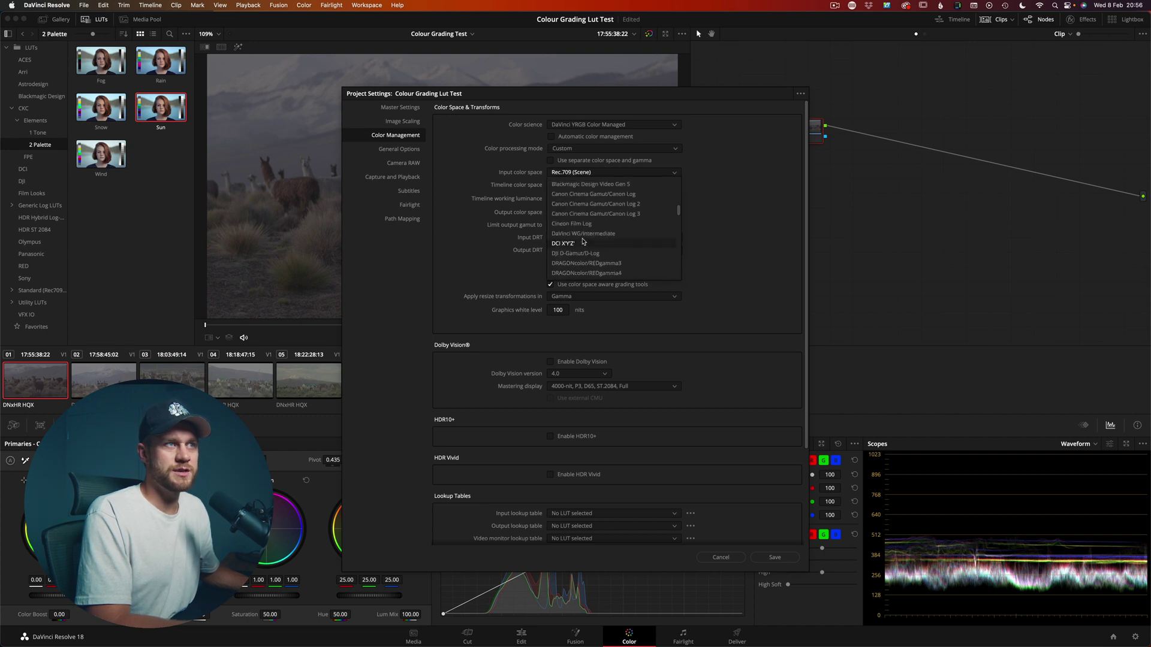
scroll(578, 198, "up", 2)
left_click(575, 184)
left_click(576, 185)
scroll(587, 251, "down", 3)
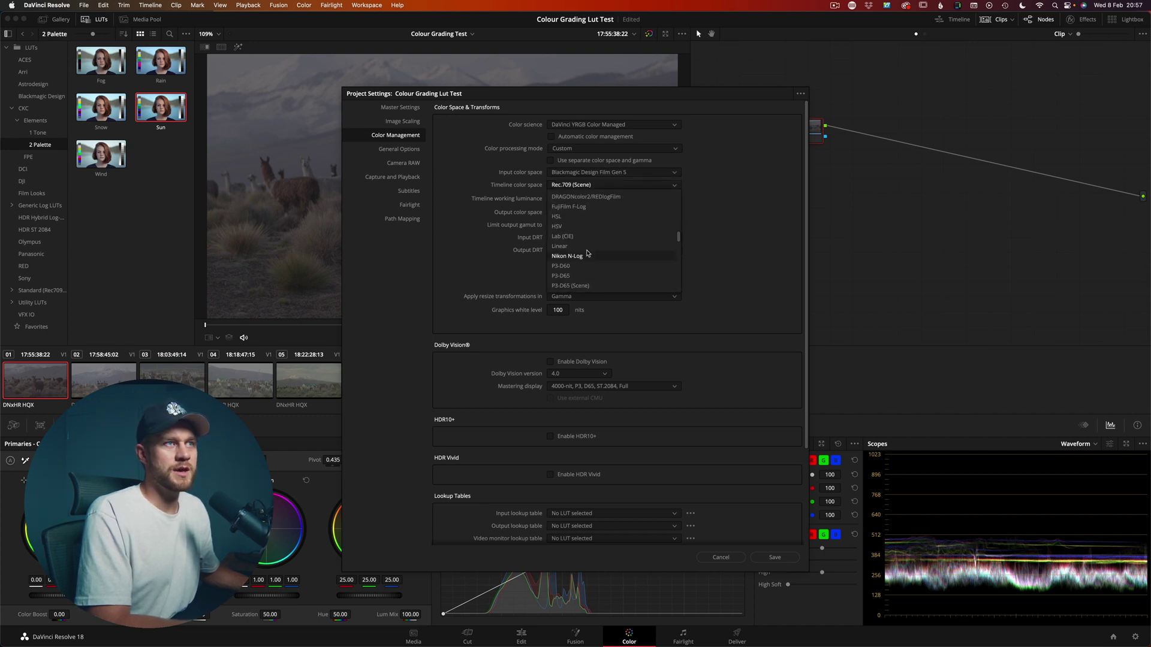
scroll(587, 252, "up", 3)
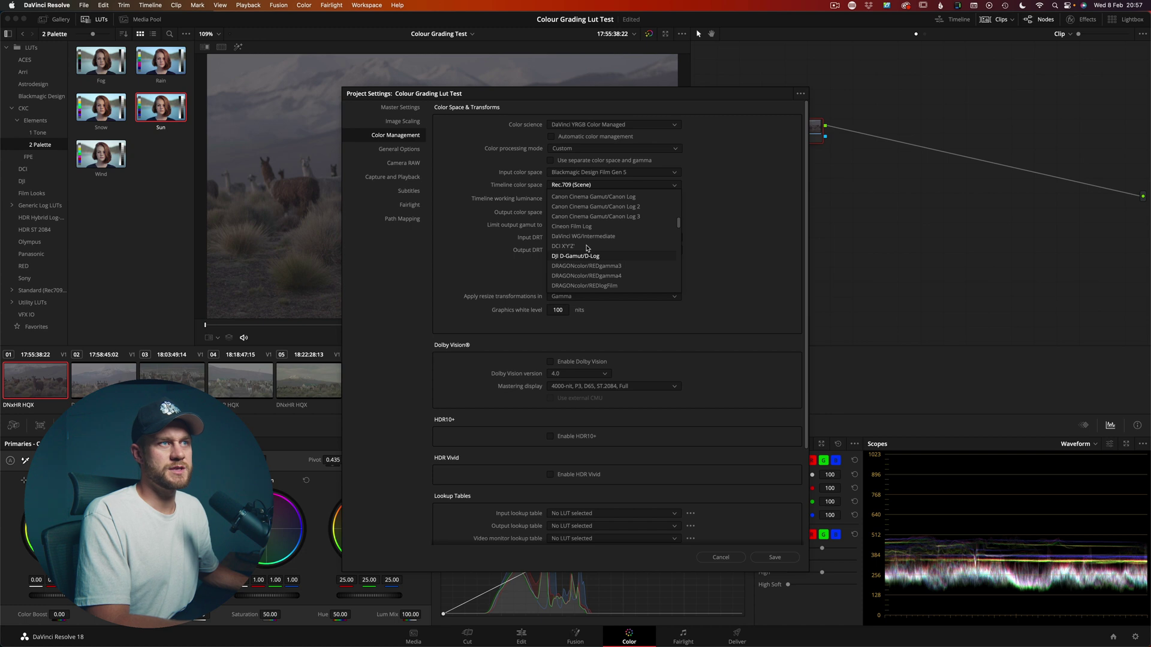
left_click(583, 237)
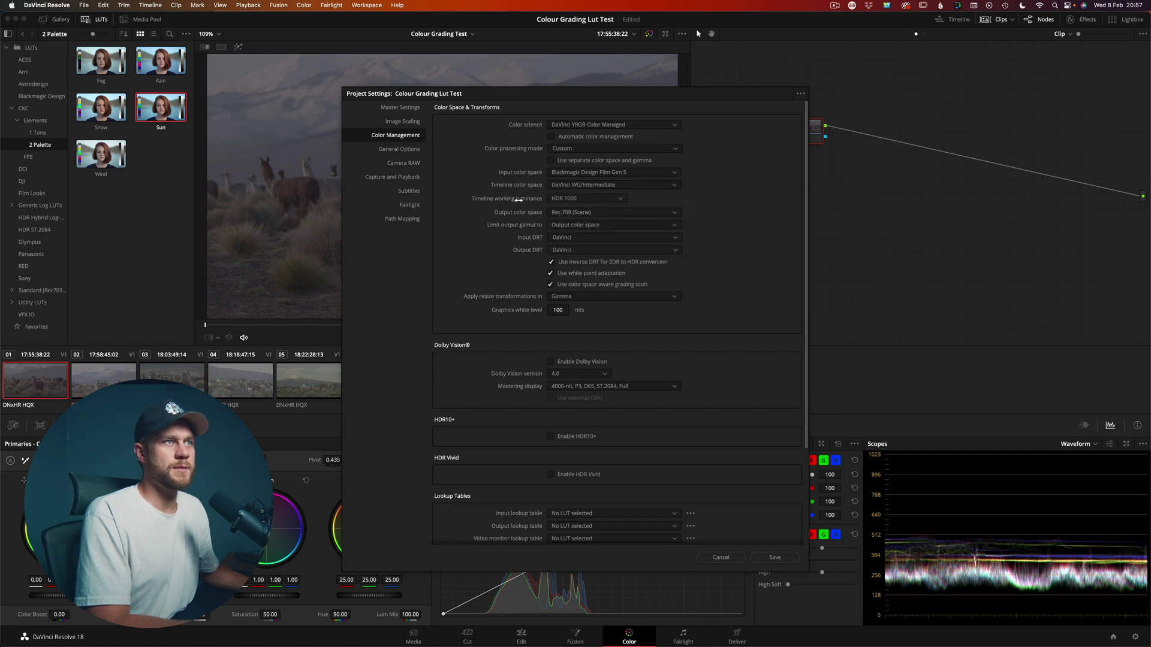
Set the timeline working luminance to Custom 10000 nits and the output color space to Rec.709 Gamma 2.4, saving the project settings.
left_click(564, 199)
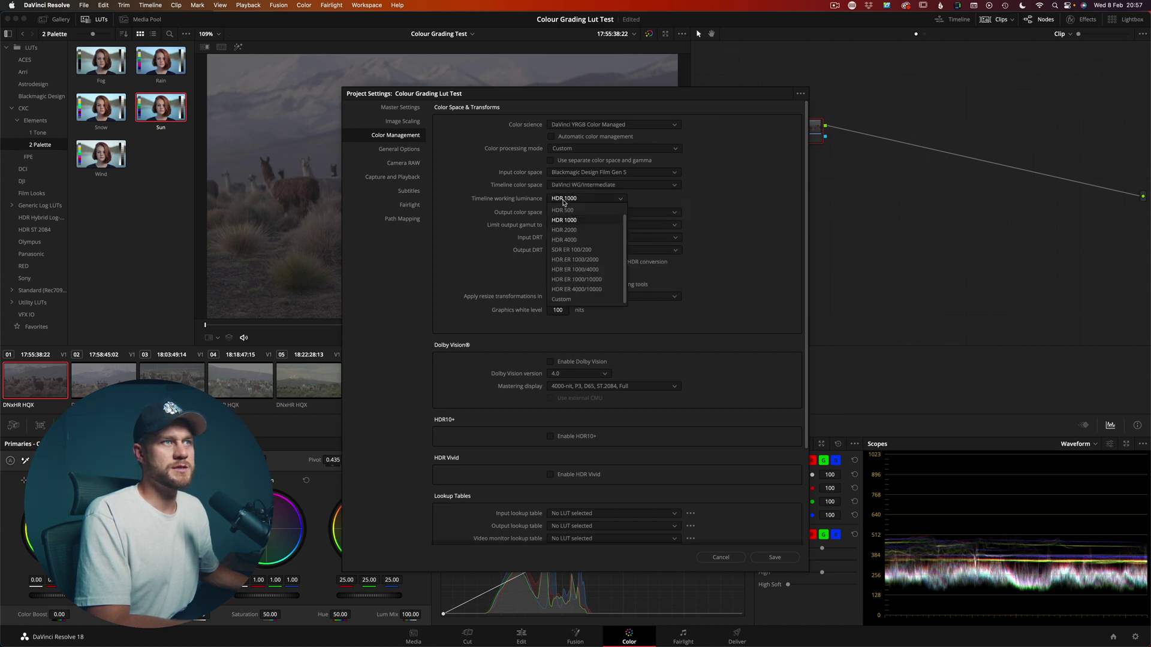
left_click(560, 302)
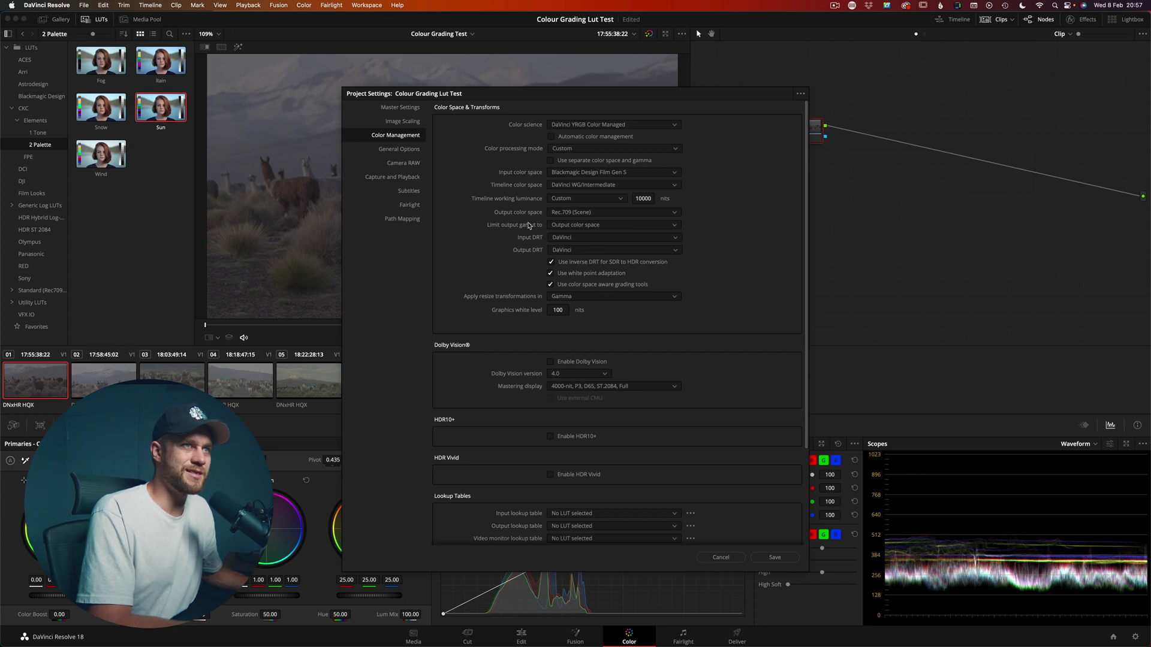
left_click(599, 213)
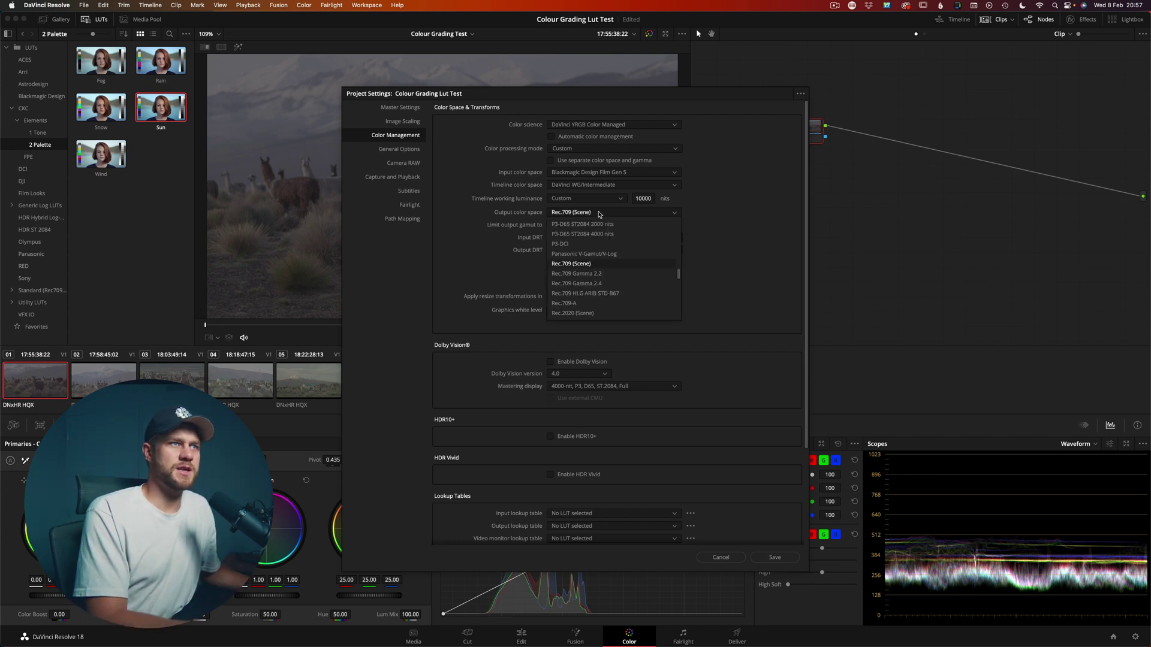
left_click(575, 284)
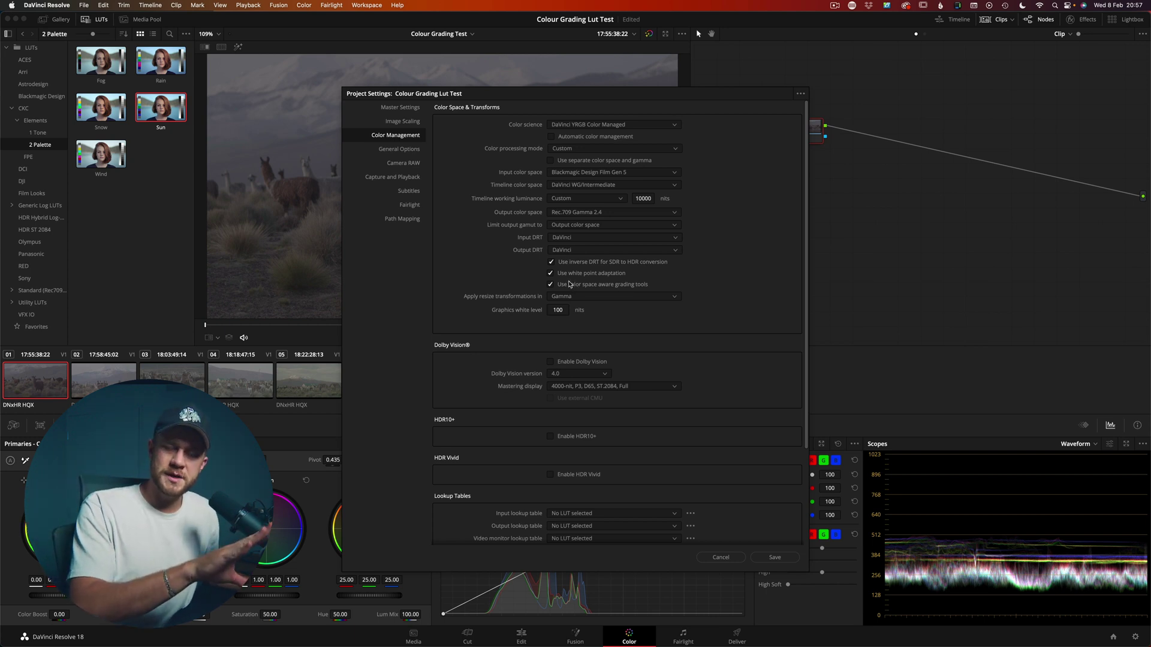
left_click(773, 557)
Select all eight clips of the timeline and update their thumbnails.
left_click(506, 383, "shift")
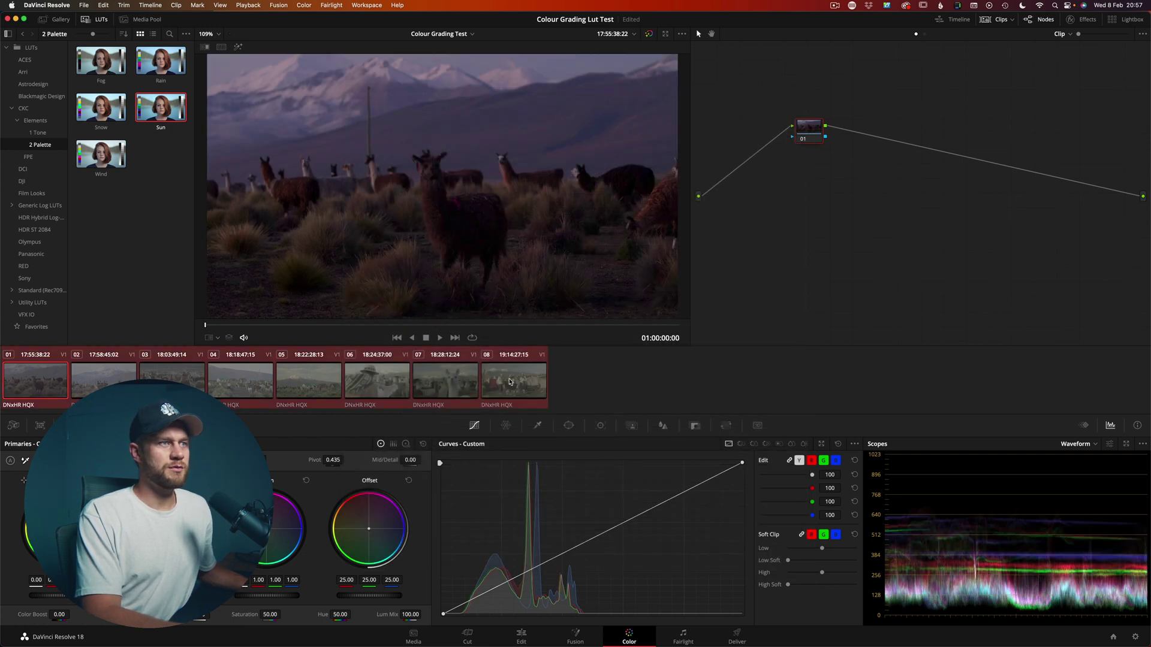
right_click(510, 384)
left_click(538, 373)
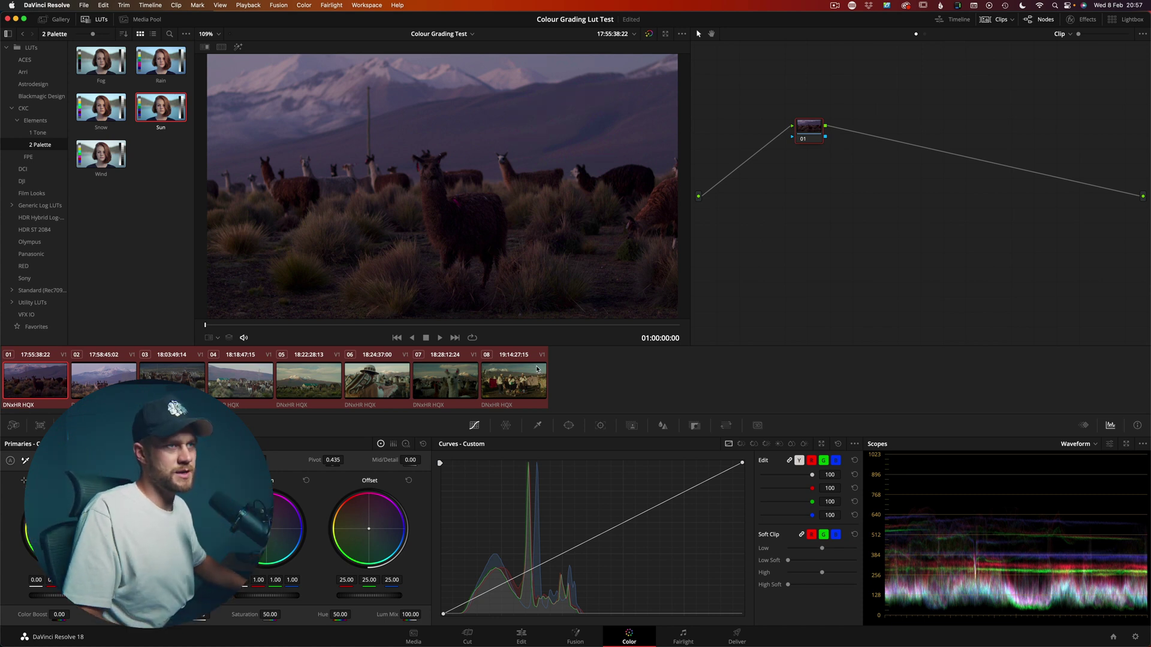
Compare all the selected clips in a split-screen view set to Selected Clips, enlarged to full screen.
left_click(219, 49)
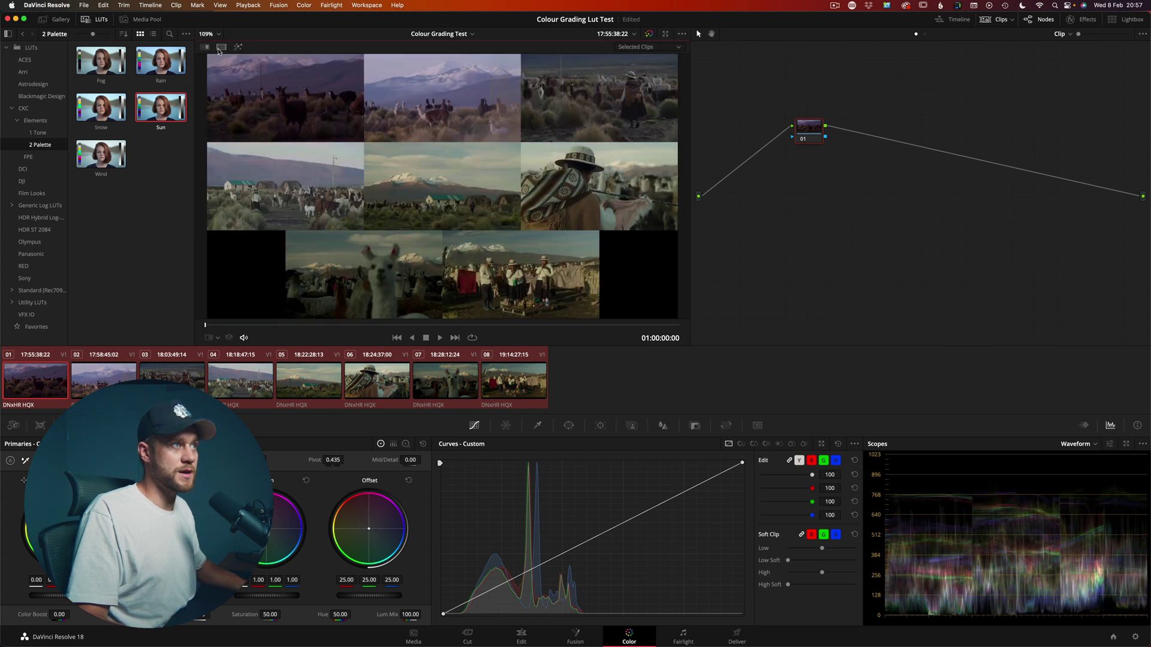
left_click(637, 48)
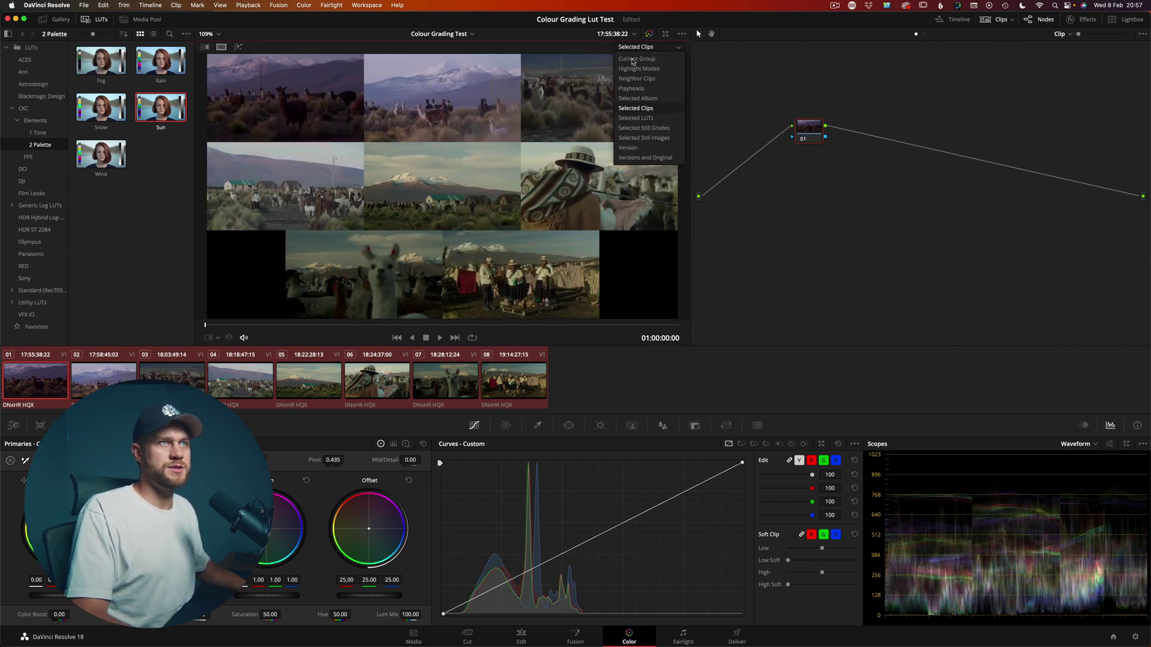
left_click(634, 109)
key("super+f")
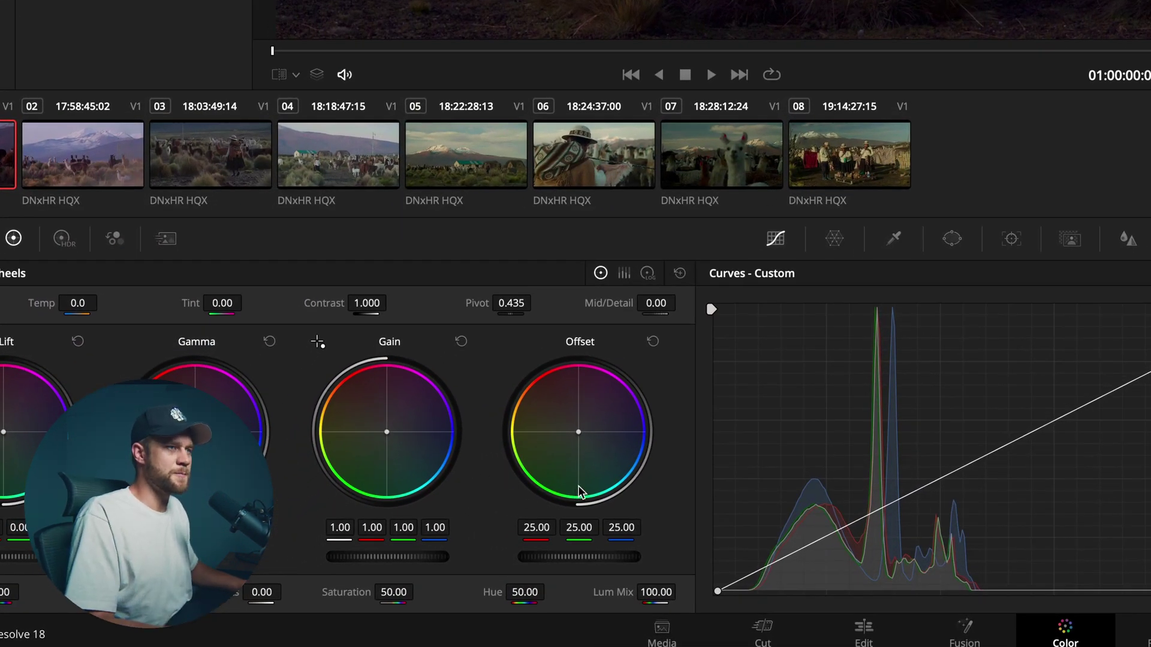
View the primaries in their log and bars modes, and return to the regular color wheels.
left_click(647, 273)
left_click(624, 273)
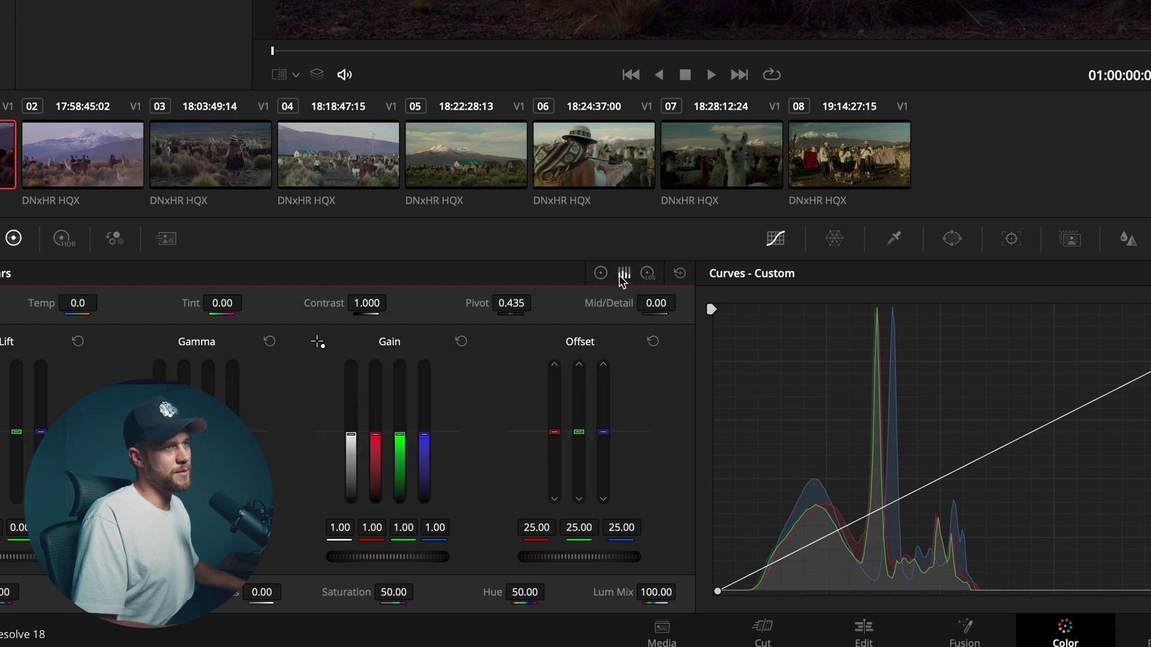
left_click(601, 274)
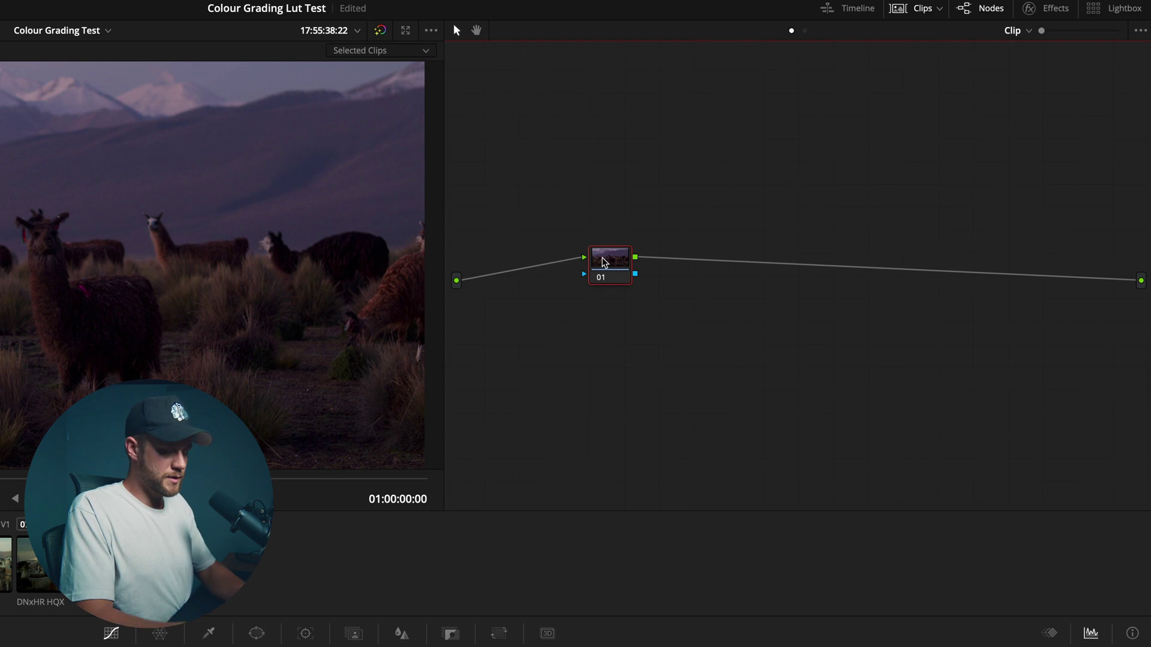
Label the first clip's node 01 "Offset EX.".
type("Of")
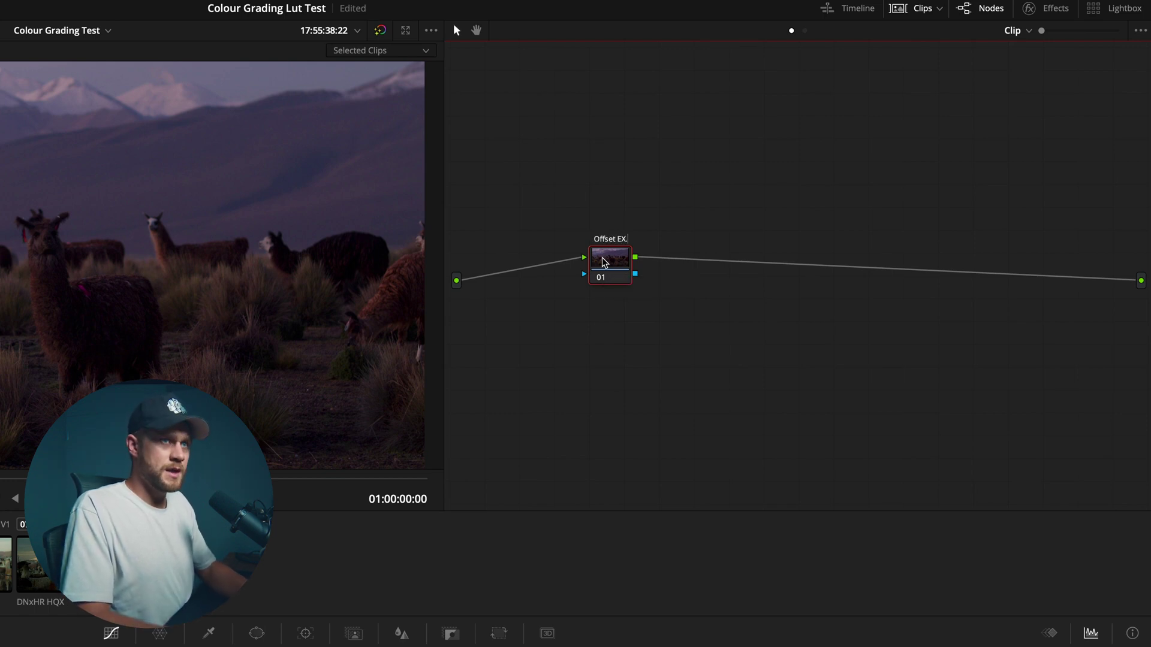
type("fset EX.")
key("BackSpace")
key("Return")
Add a serial node labelled "Ofset WB." after the exposure node, and move both nodes toward the middle of the node graph.
key("alt+s")
left_click_drag(672, 261, 725, 259)
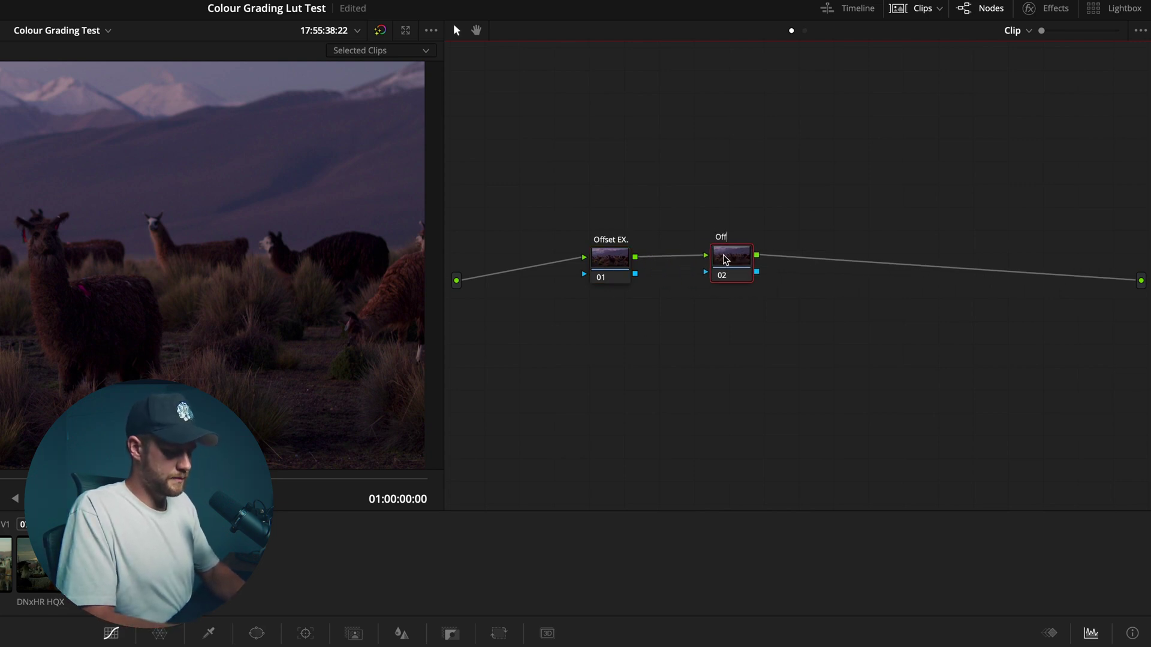
type("Ofset WB.")
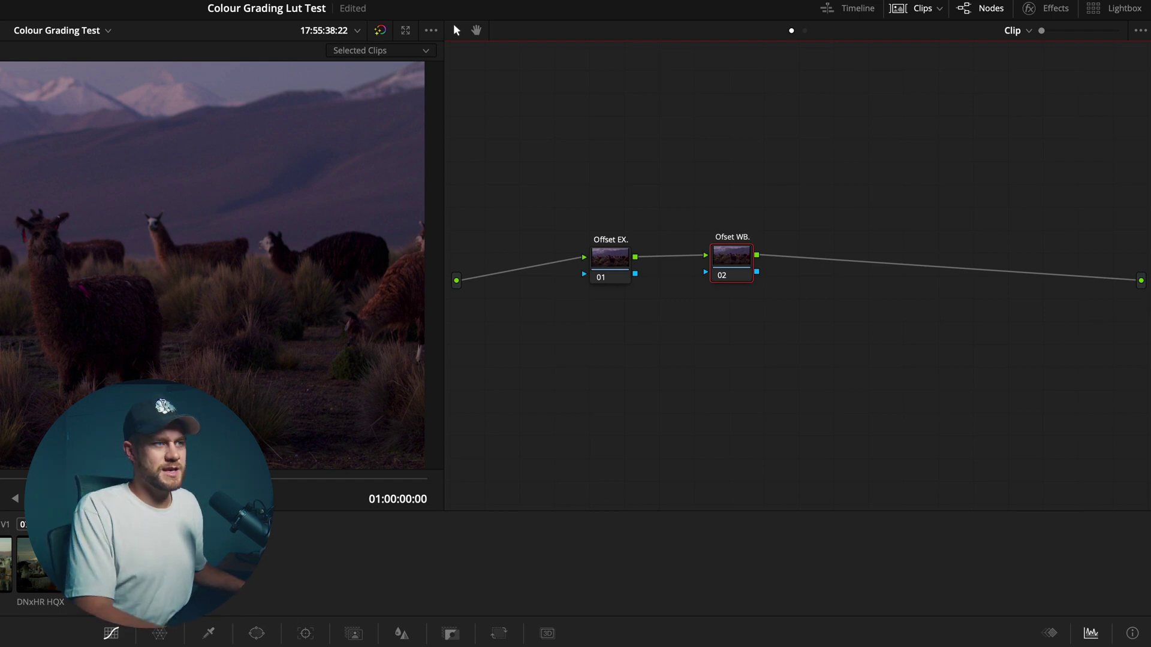
left_click(610, 259)
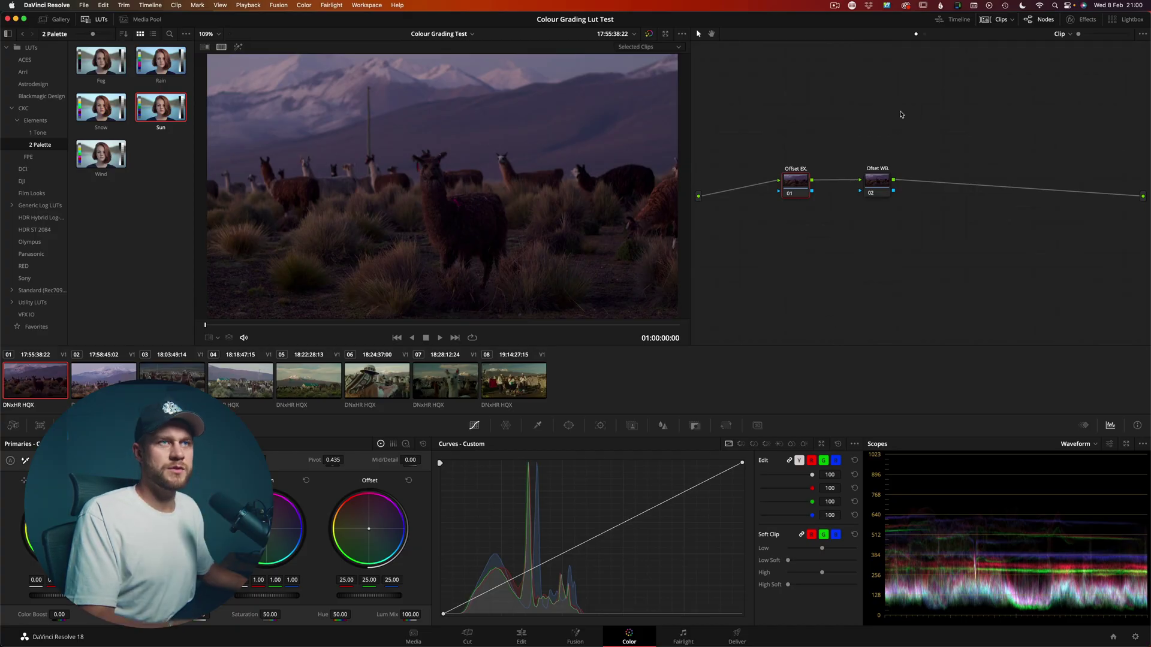
left_click_drag(936, 109, 807, 237)
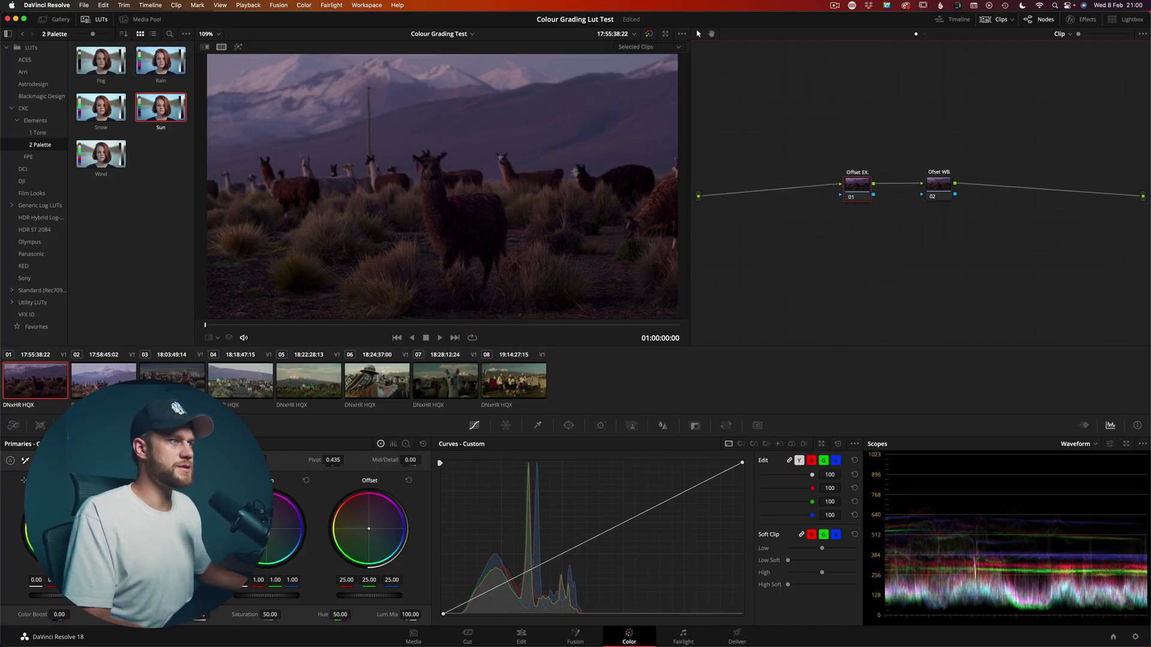
Apply clip 01's two-node grade to clips 02 through 08, replacing their existing grades.
left_click(107, 377)
left_click(532, 397, "shift")
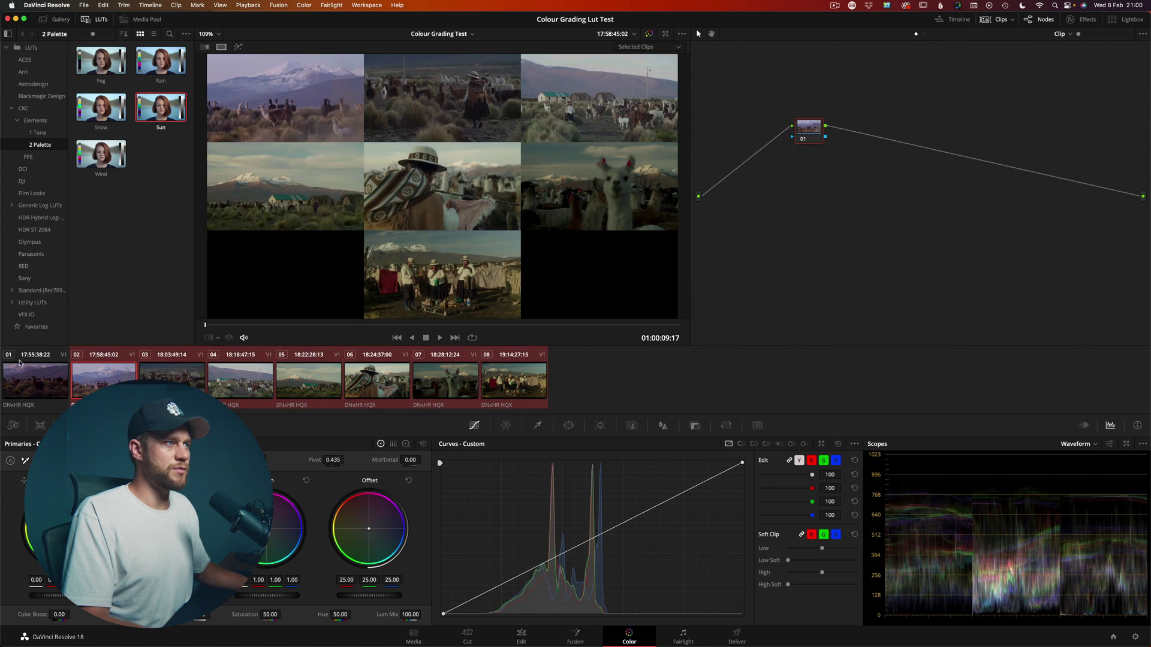
right_click(24, 396)
left_click(166, 271)
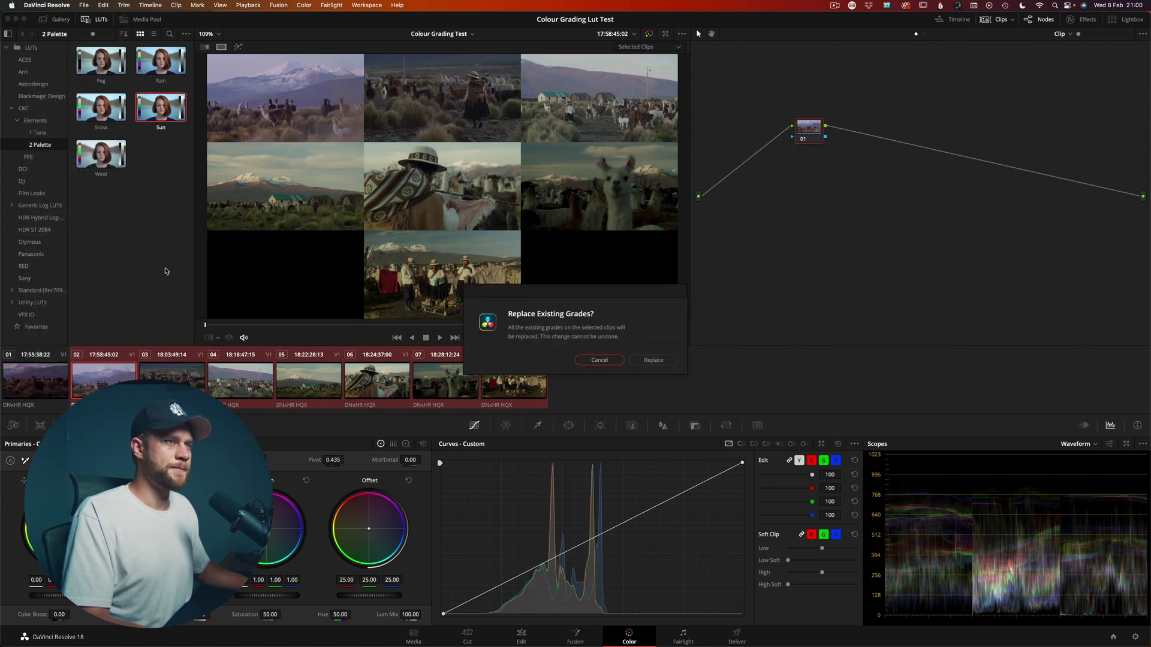
left_click(647, 359)
Raise the exposure of clip 08, the three people in front of the herd, to an Offset of 29.45 on its Offset EX. node.
left_click(266, 385)
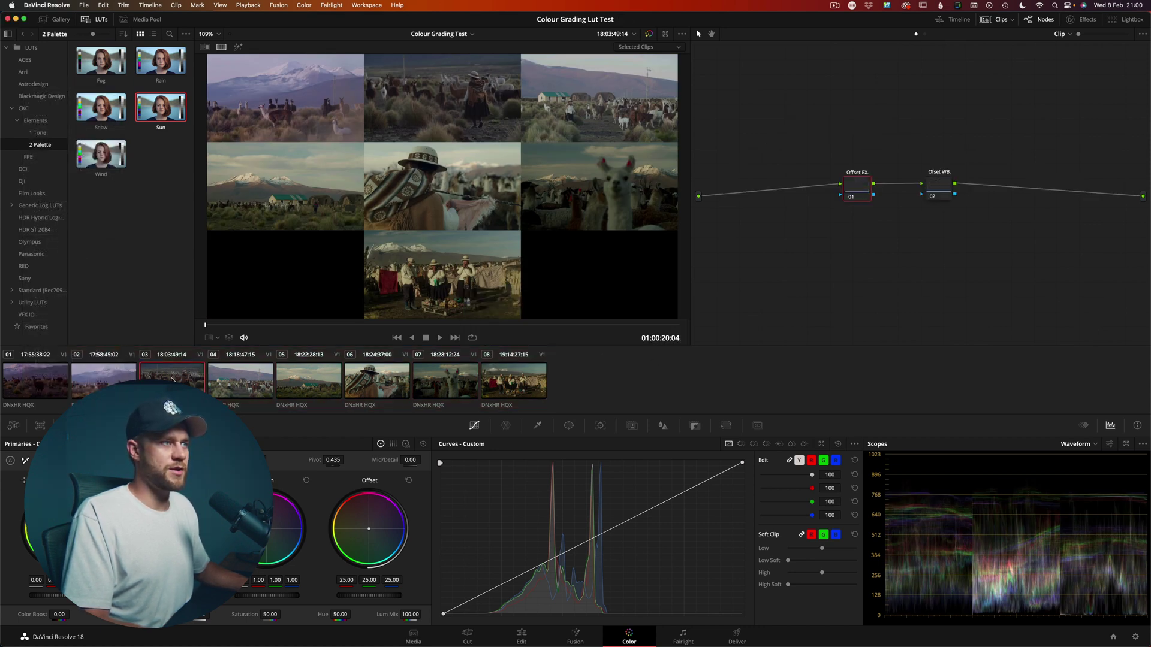
left_click(307, 383)
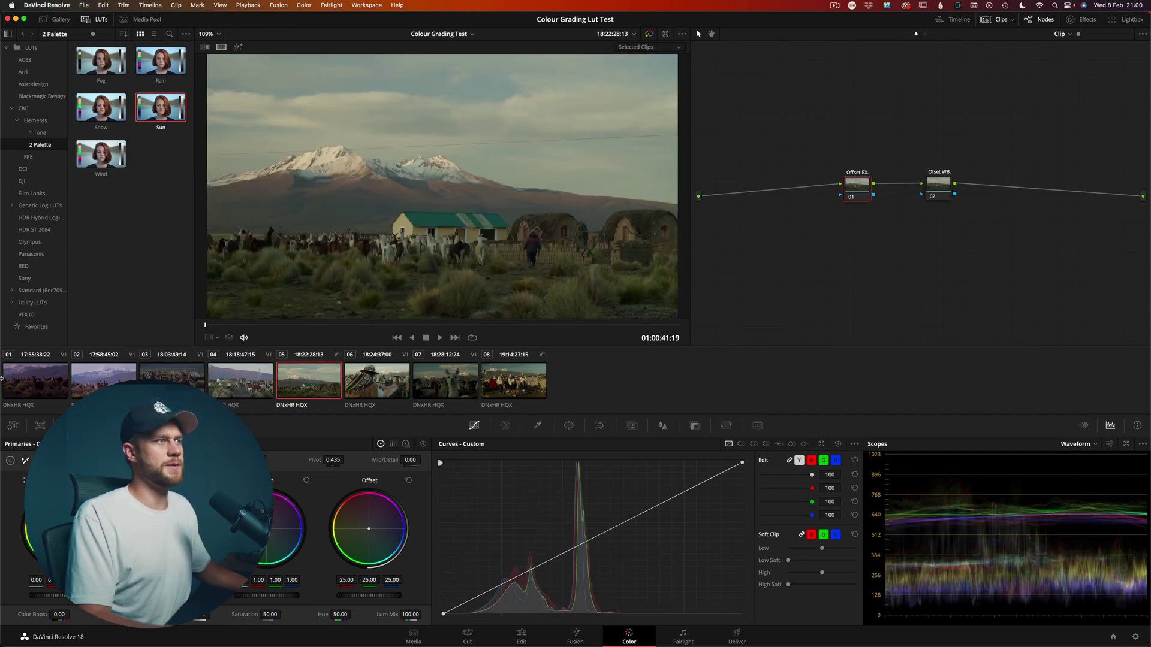
left_click(514, 381)
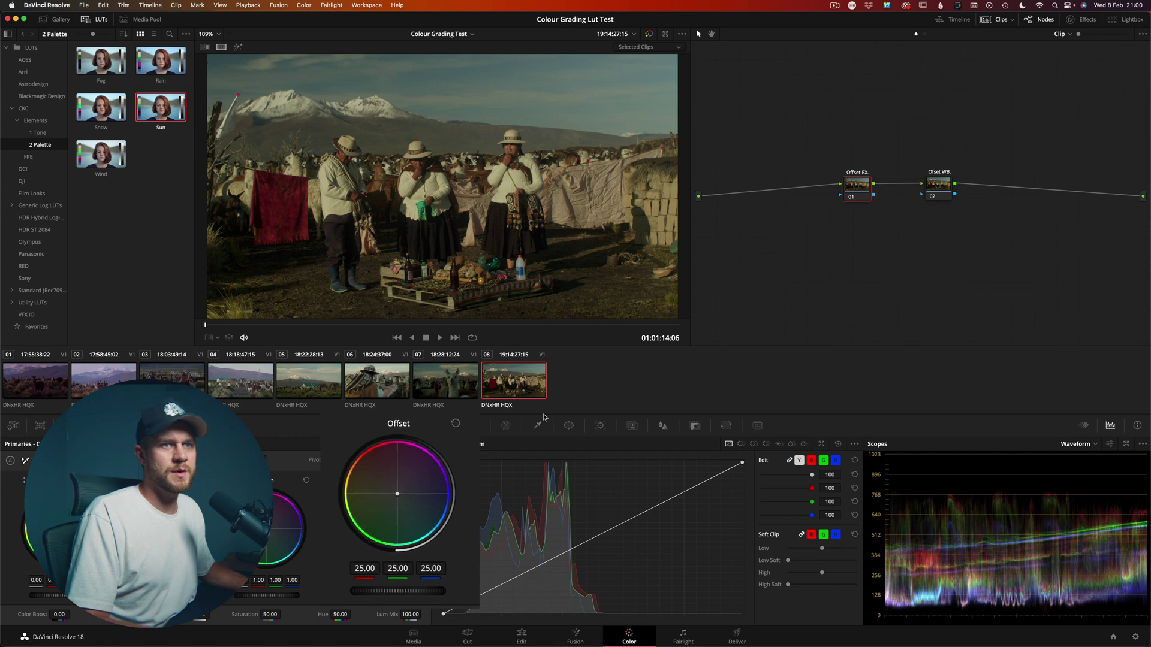
left_click_drag(441, 586, 489, 585)
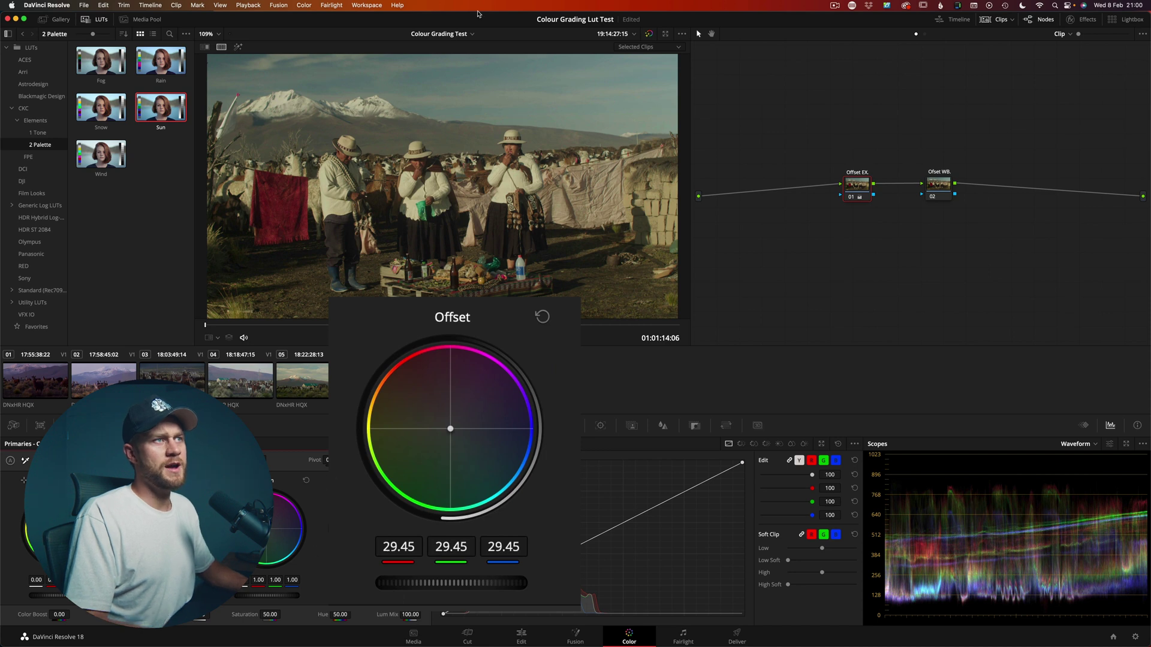
Compare clips 01 and 08 side by side in the split-screen view, keeping clip 01 as the current clip.
scroll(487, 149, "down", 3)
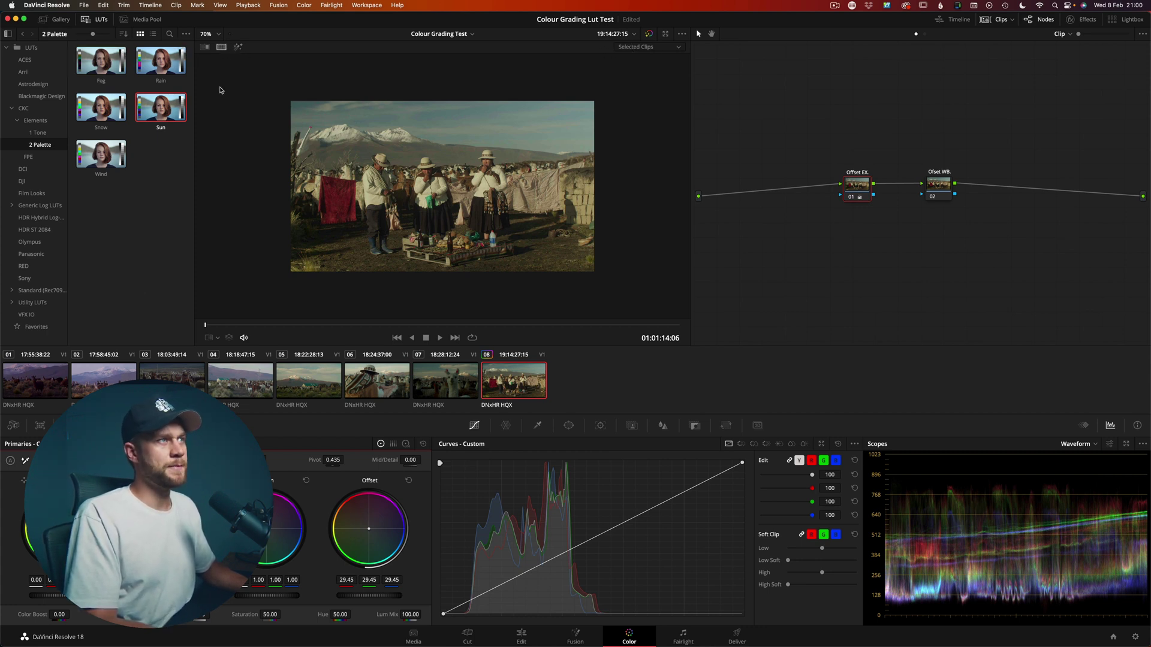
left_click(29, 380)
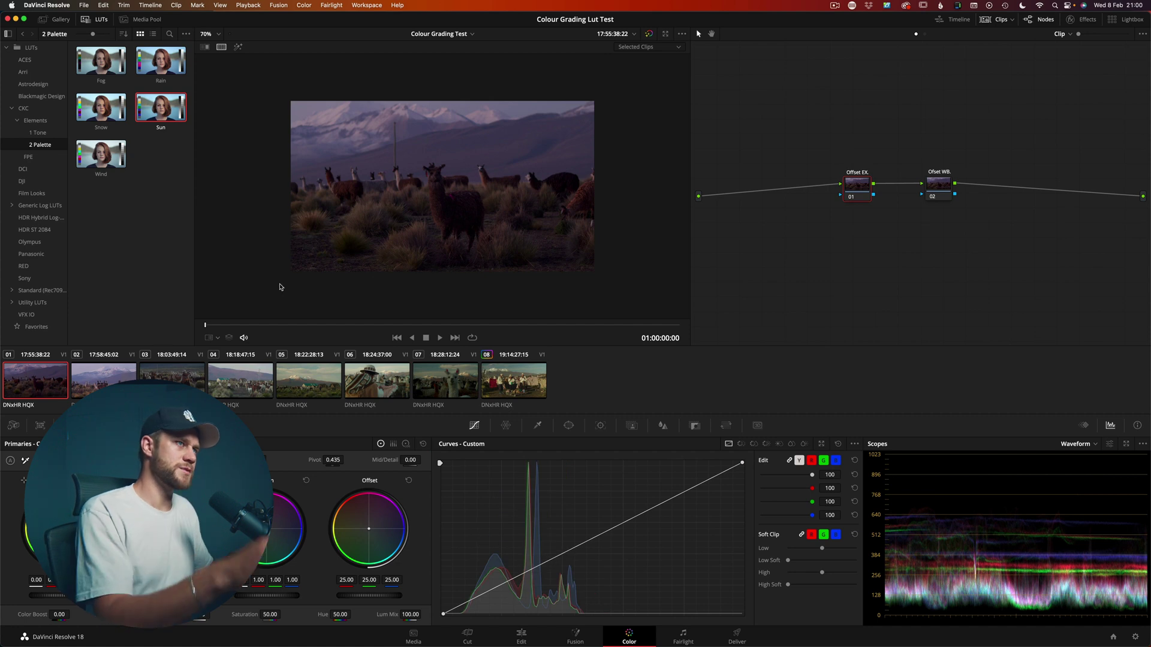
left_click(523, 386, "super")
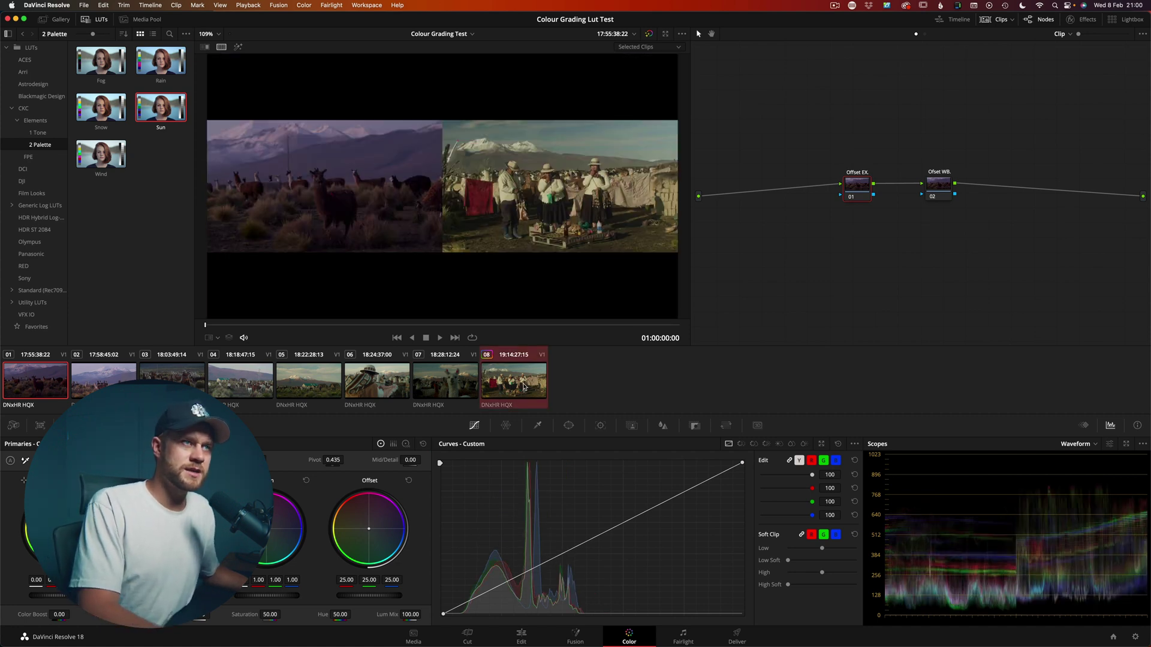
Enlarge the viewer and raise clip 01's exposure to an Offset of 36.90 on its Offset EX. node.
left_click_drag(689, 285, 1017, 268)
scroll(589, 208, "up", 3)
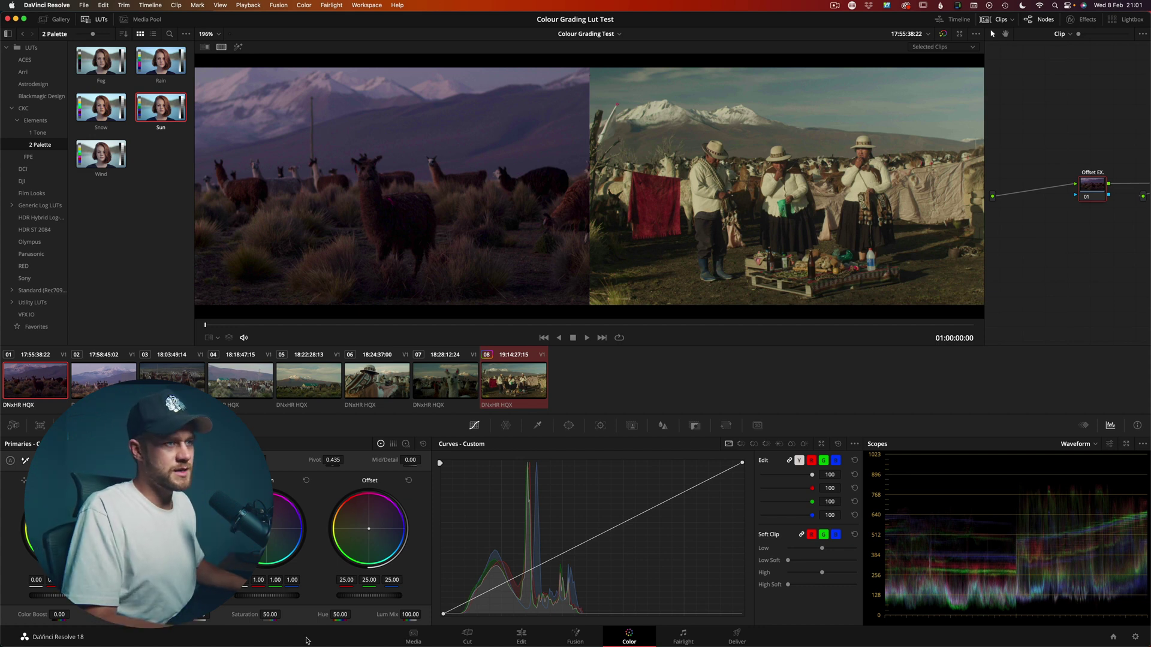
left_click_drag(350, 605, 528, 612)
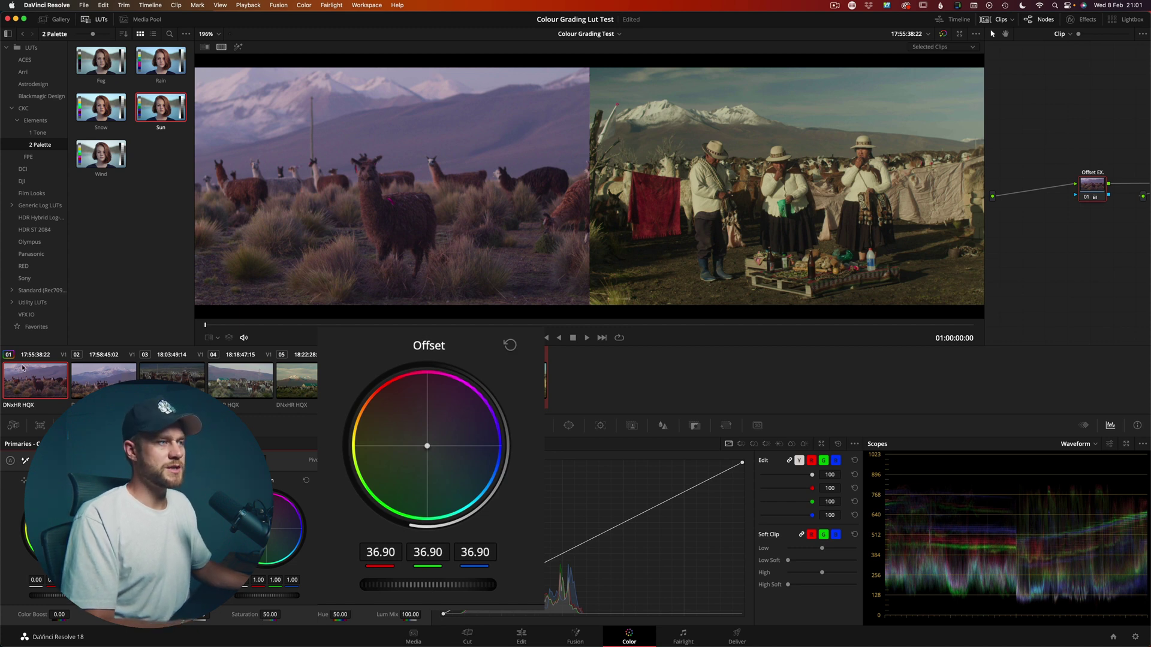
Lower clip 02's Offset on its Offset EX. node to match the exposure of clip 08.
left_click(172, 378)
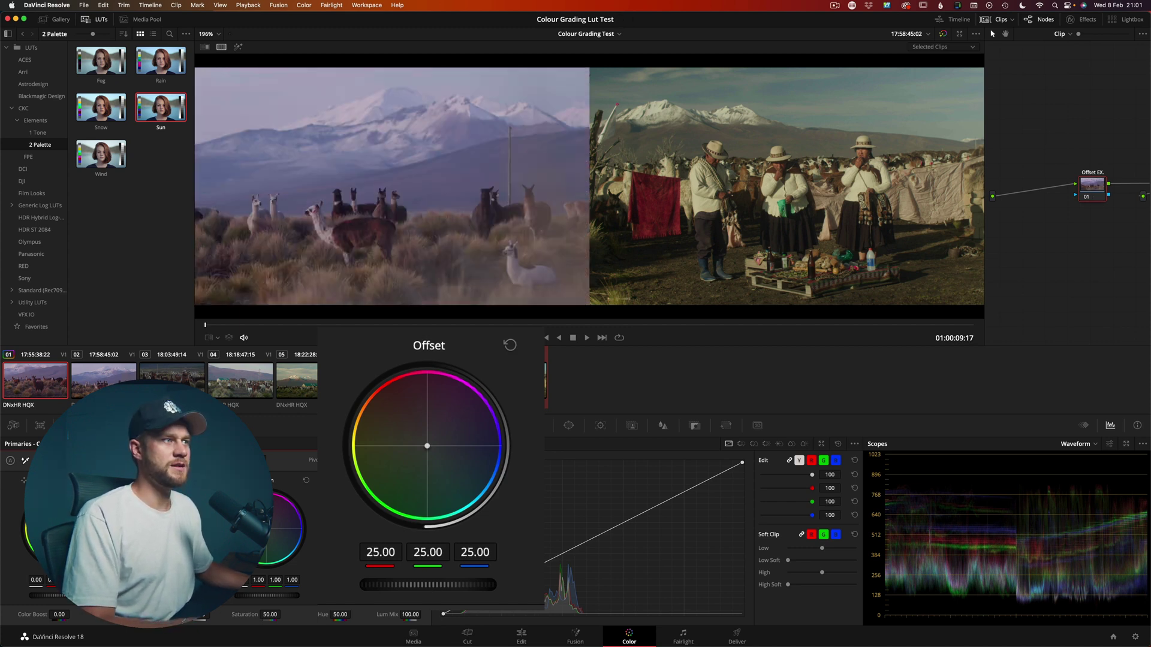
left_click(104, 377)
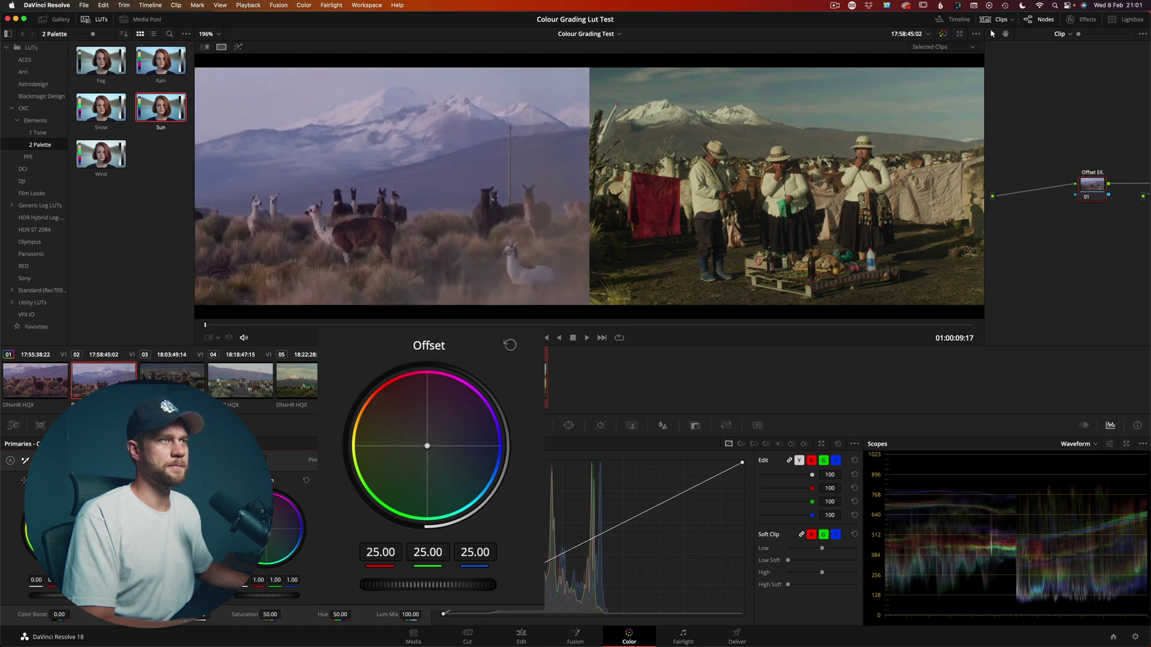
left_click_drag(462, 584, 386, 588)
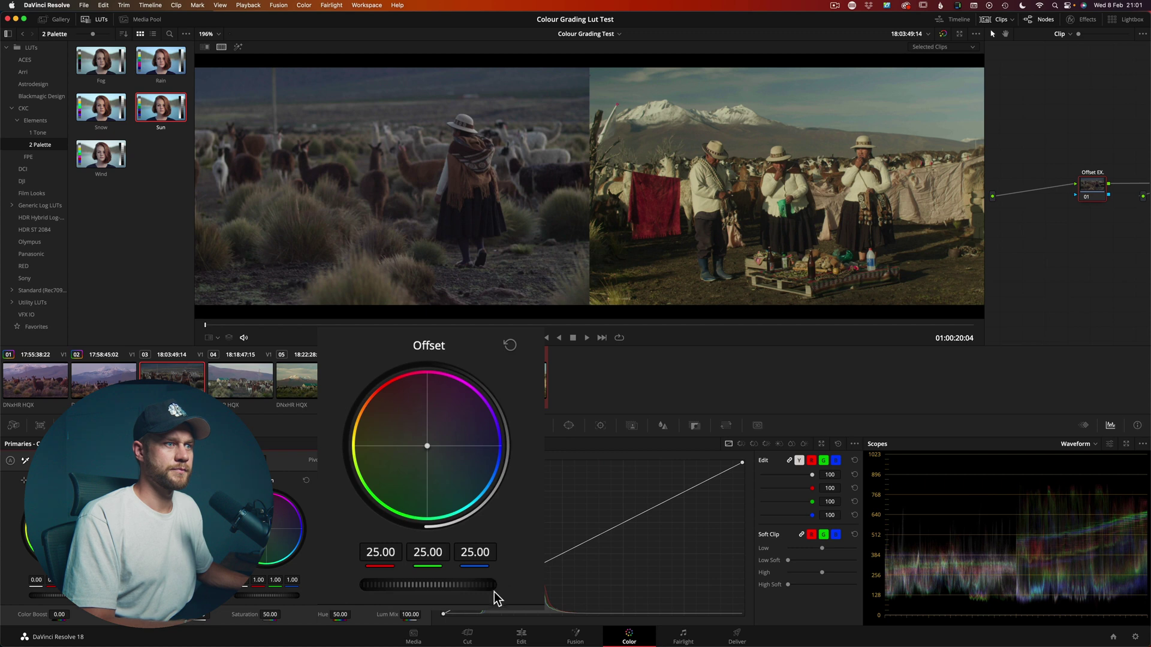
Match the exposures of clips 03 and 04 to clip 08, setting their Offsets to about 29.75 and 22.25.
left_click_drag(457, 588, 491, 587)
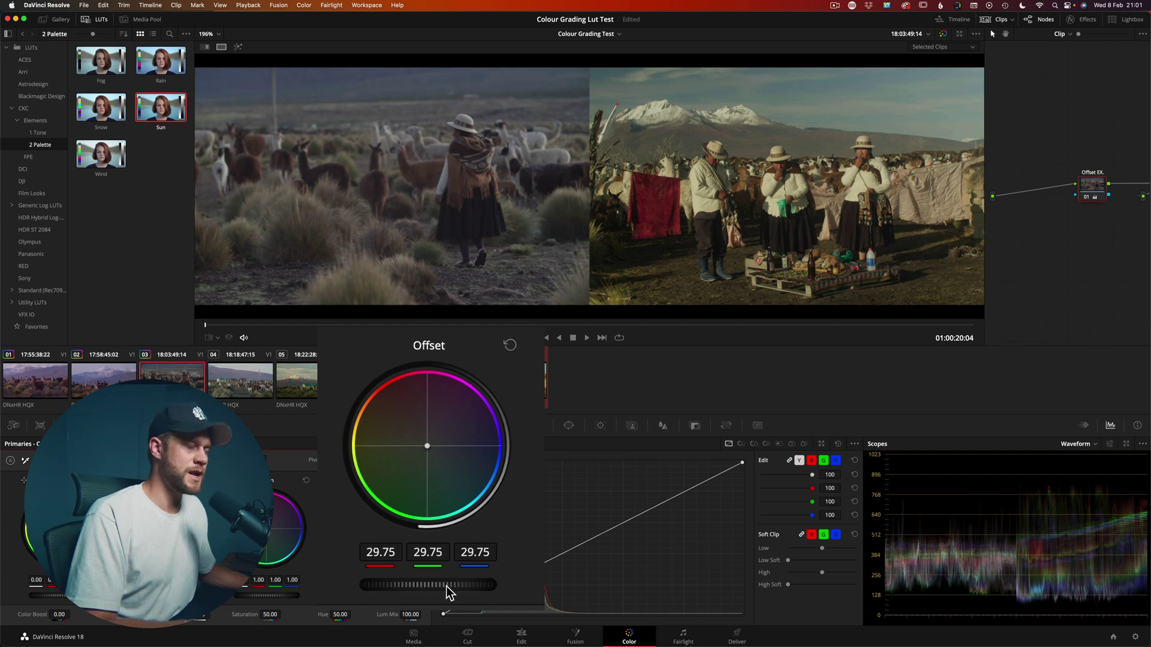
key("Down")
left_click_drag(416, 592, 352, 598)
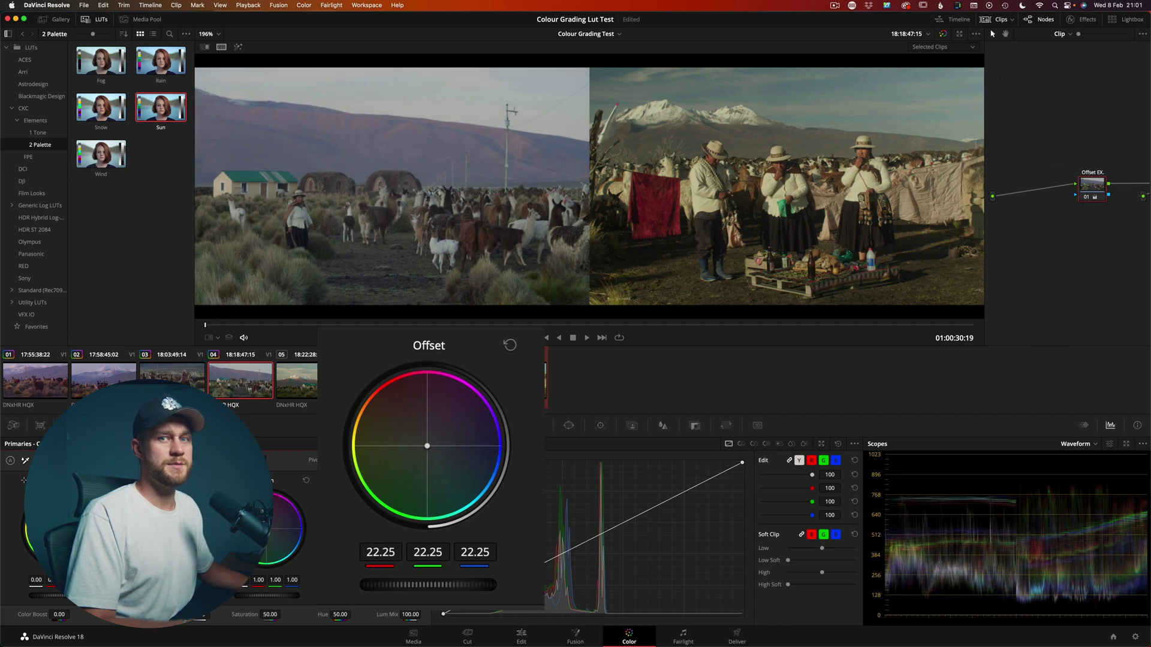
Raise the exposures of clips 05 through 07 to match clip 08, setting clip 07's Offset to about 33.20.
key("Down")
left_click_drag(404, 585, 516, 591)
key("Down")
key("Down")
left_click_drag(386, 594, 551, 591)
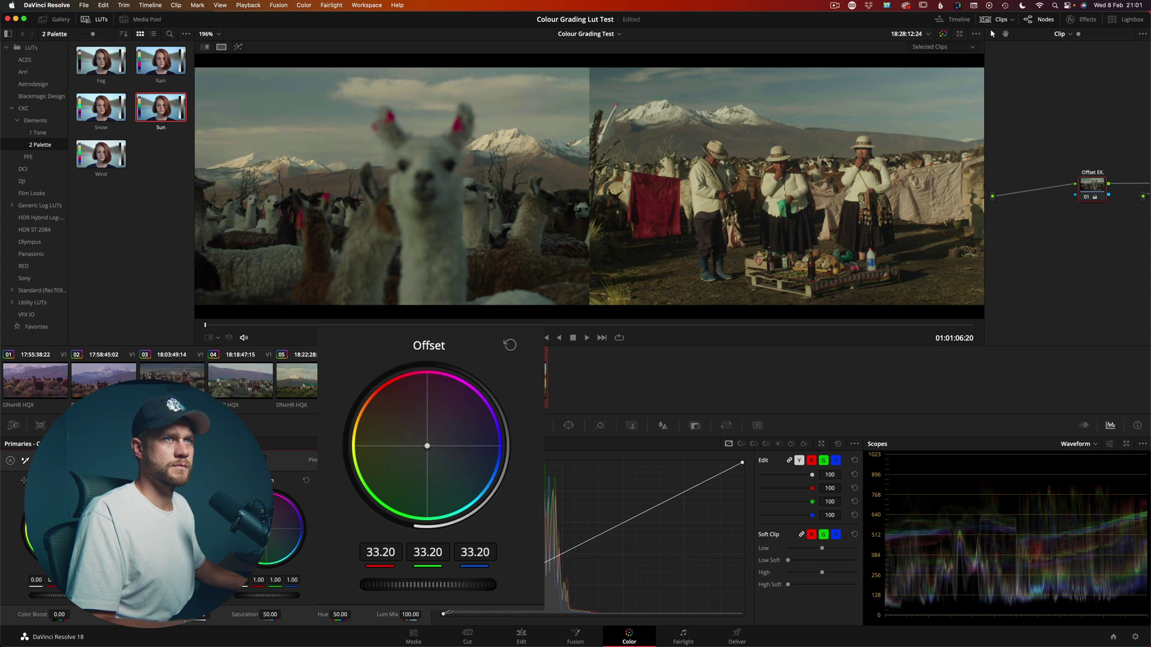
Review all the clips back to clip 01 to check that their exposures match clip 08.
key("Down")
key("Up")
key("Up")
key("Up")
key("Up")
key("Up")
key("Up")
key("Up")
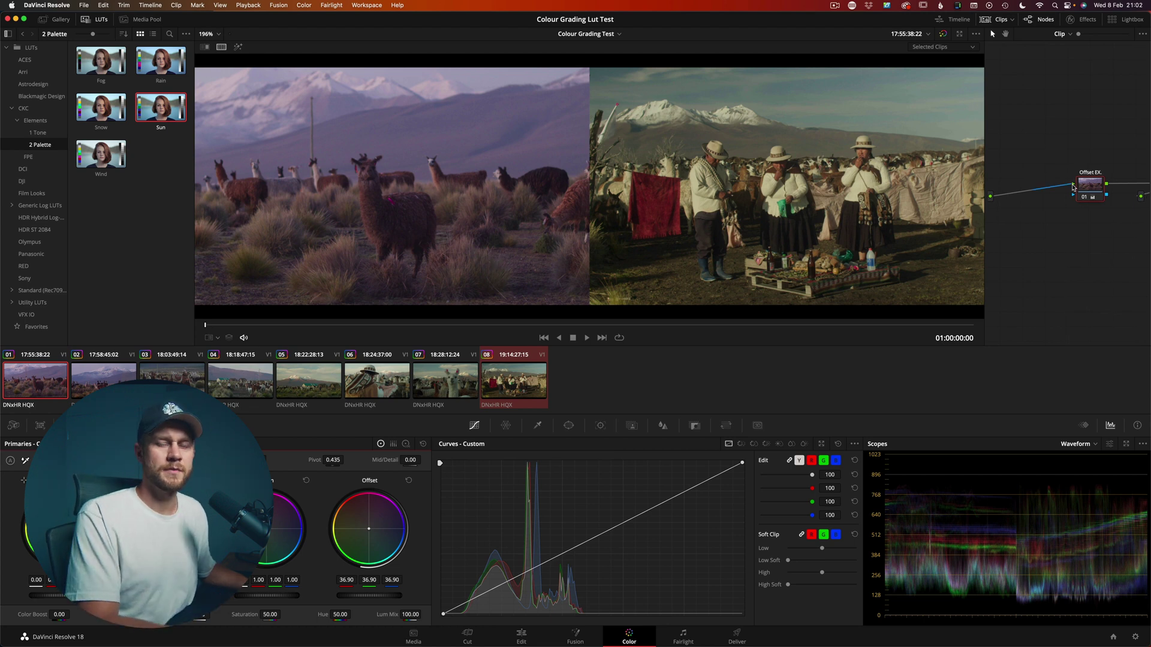
Place the Ofset WB. node beside Offset EX. and shift clip 01's Offset toward yellow to match clip 08, about 22.52, 23.30, 18.28.
key("alt+s")
left_click_drag(1124, 187, 1082, 187)
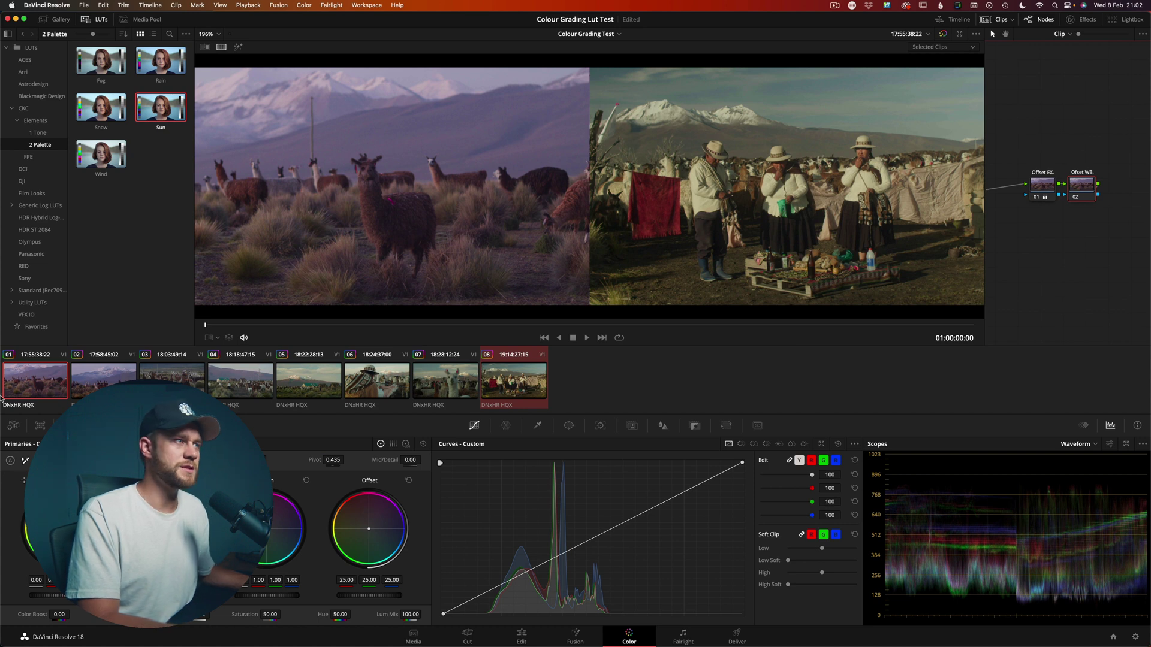
left_click(19, 395)
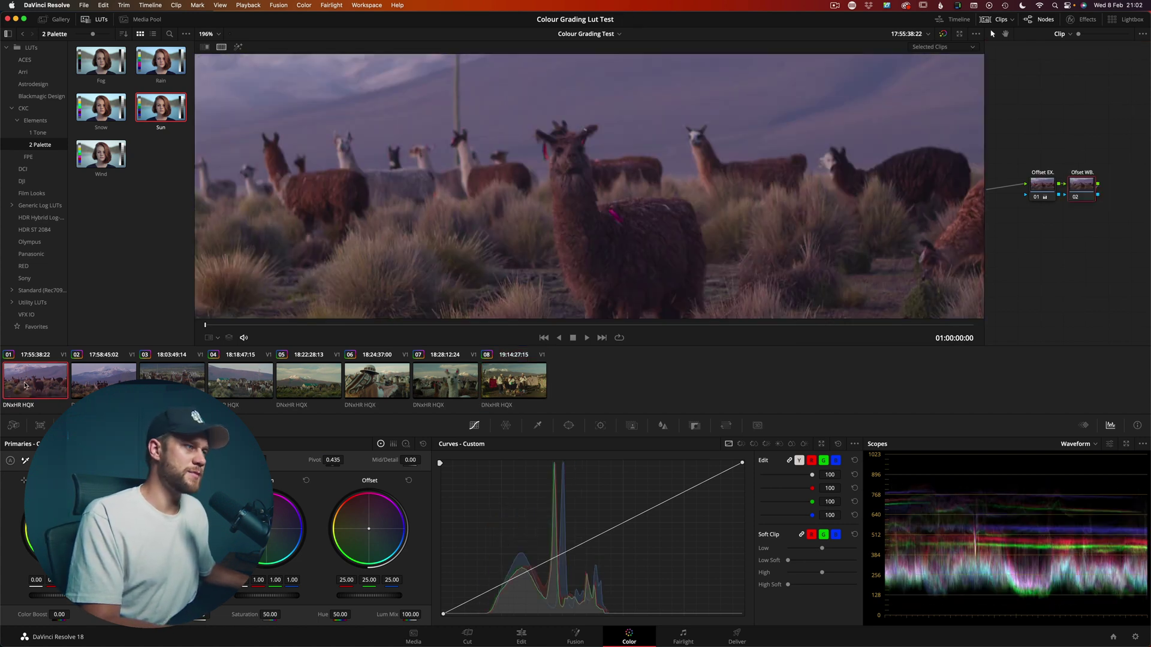
left_click(525, 387, "super")
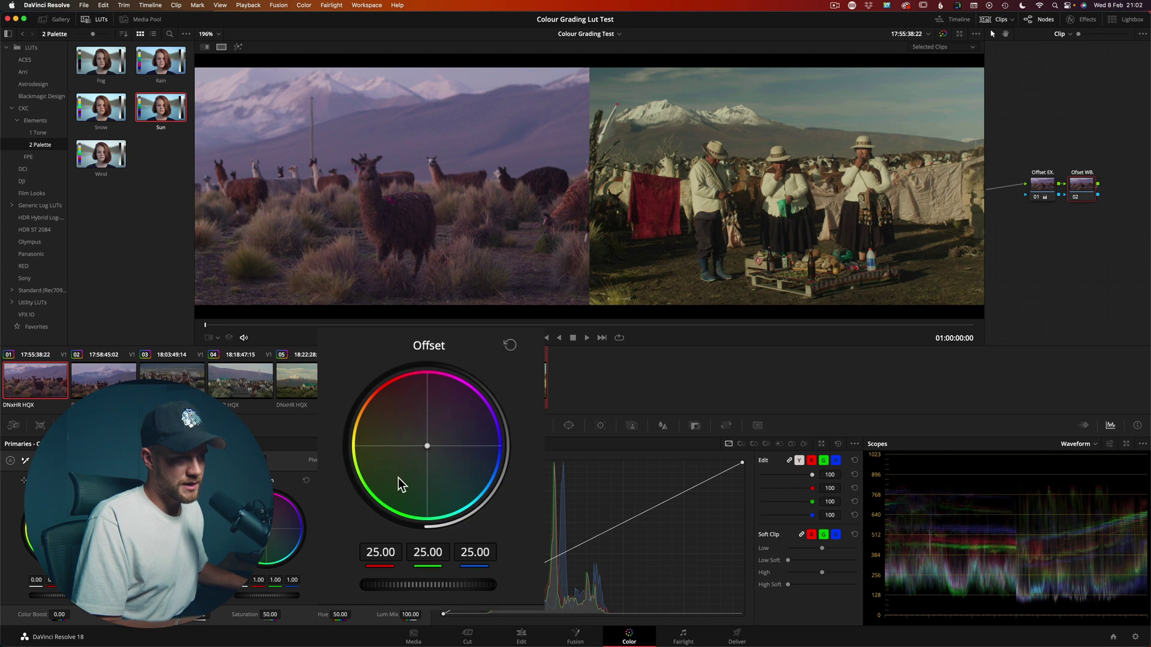
left_click_drag(427, 447, 372, 448)
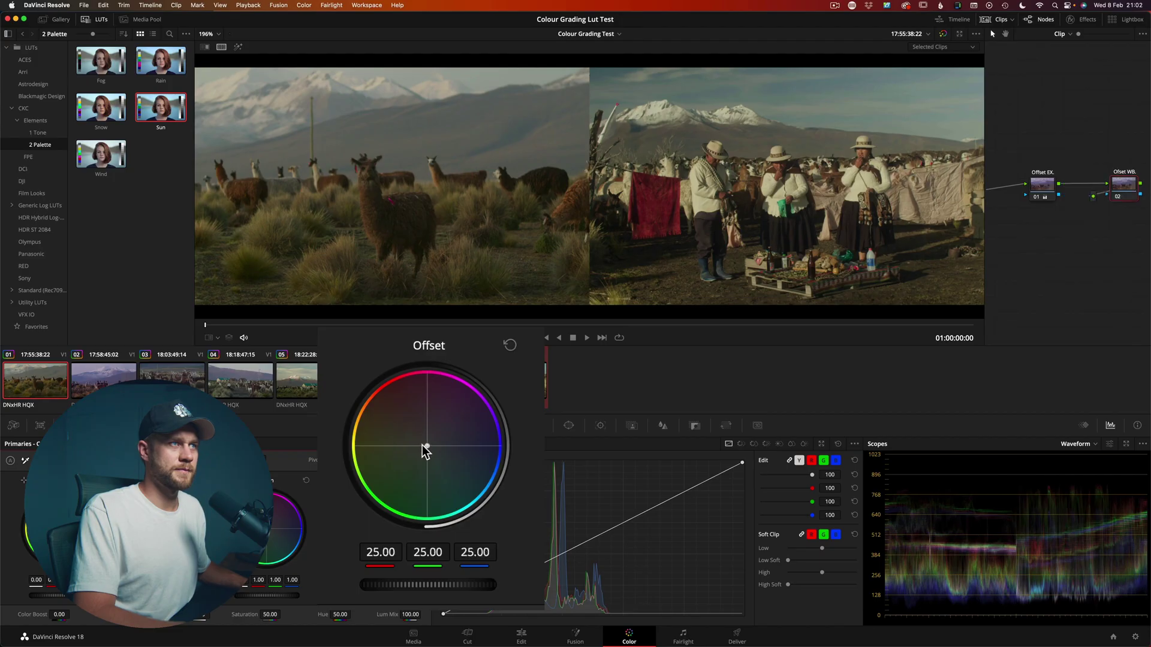
Warm clips 02 through 04 on their Ofset WB. nodes to match clip 08, with clip 04's Offset at about 25.55, 24.80, 20.57.
left_click_drag(427, 445, 390, 443)
key("Down")
key("Down")
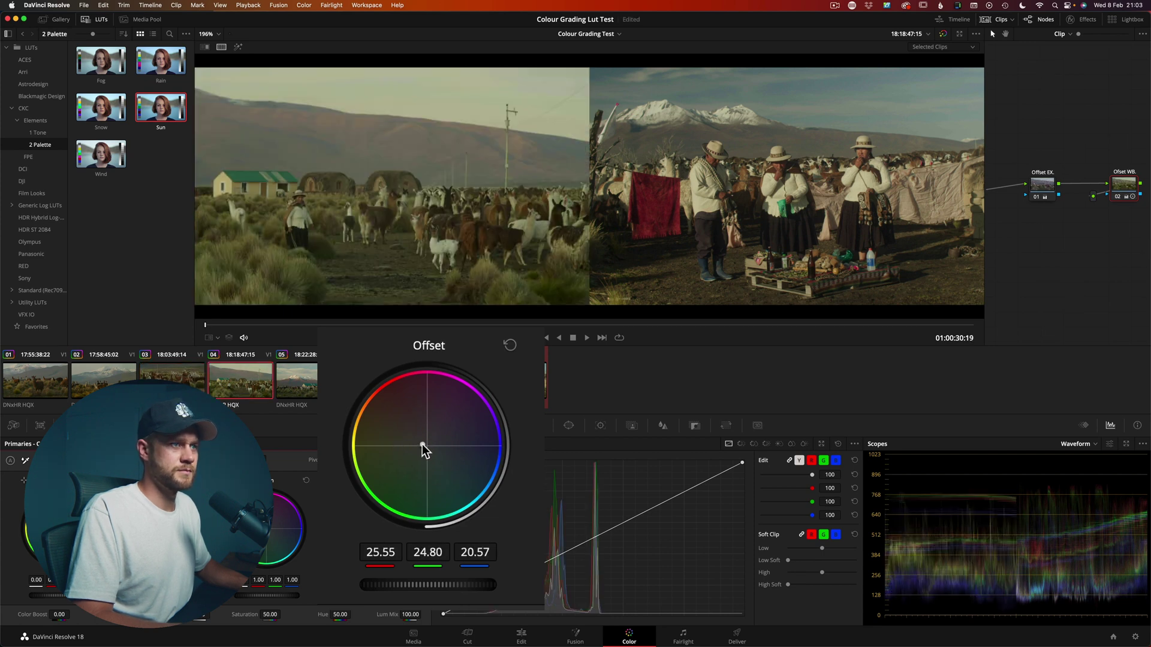
mouse_move(417, 449)
left_mouse_down()
mouse_move(419, 435)
mouse_move(405, 433)
mouse_move(426, 452)
mouse_move(418, 447)
left_mouse_up()
Match the white balance of clips 05 through 07 to clip 08 and fine-tune clip 01's Offset color on its Ofset WB. node.
key("Down")
key("Down")
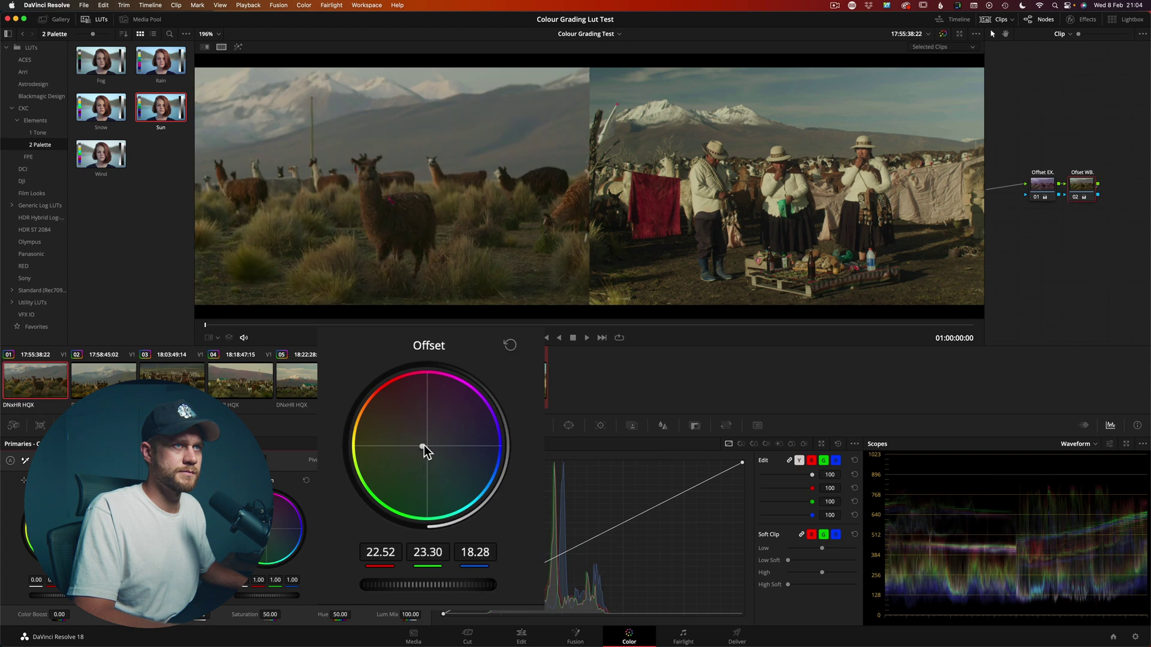
left_click_drag(419, 448, 423, 444)
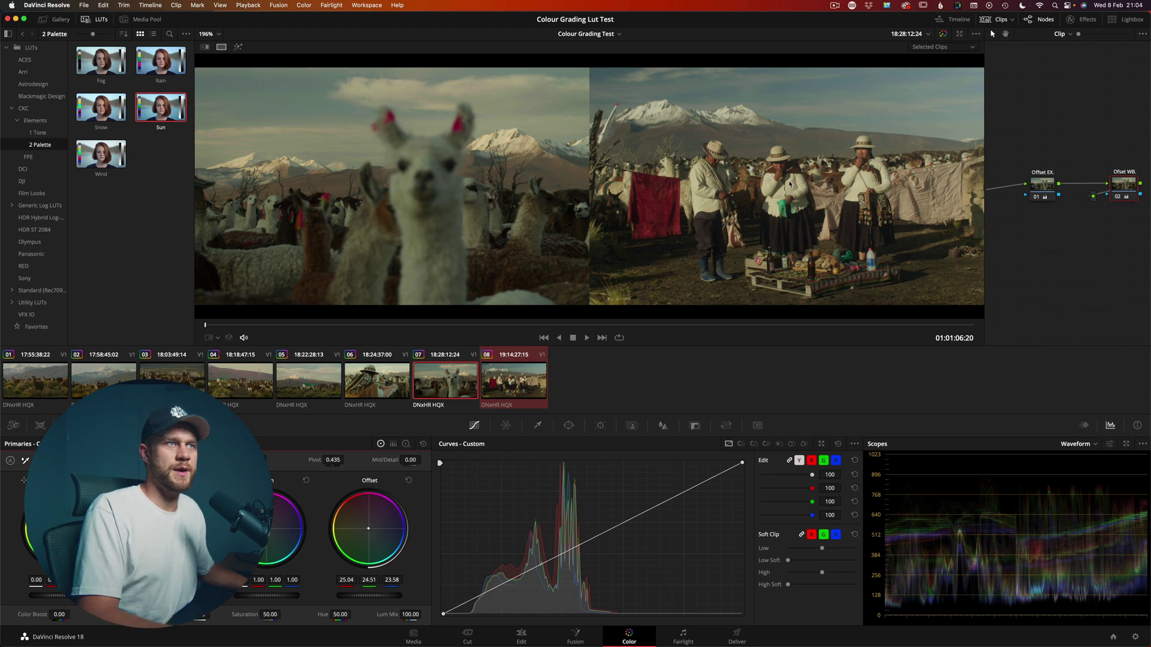
Readjust the Offset EX. exposures of clips 01 and 02 against clip 08, bringing clip 01's Offset to about 39.50.
left_click(42, 393)
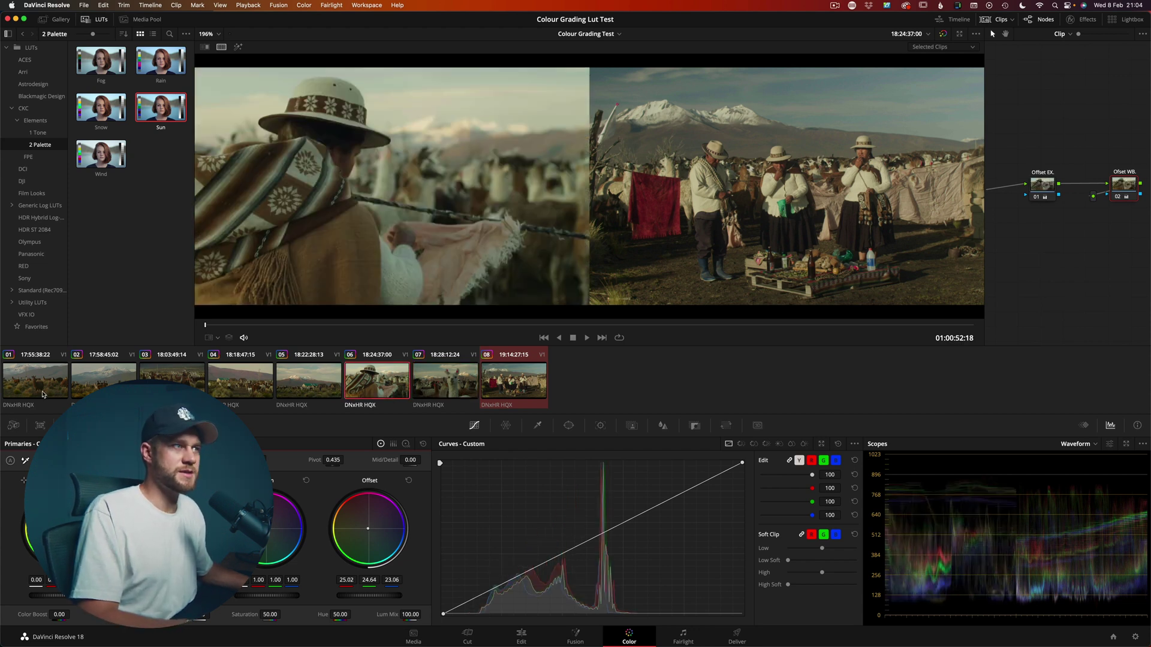
left_click(1043, 188)
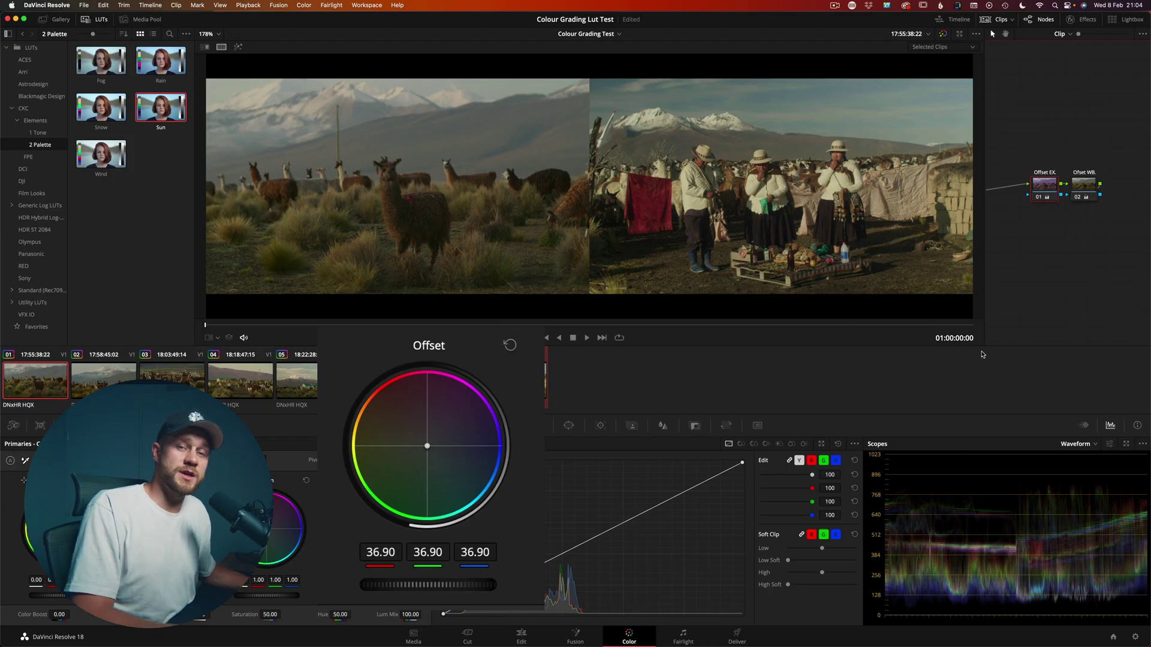
left_click_drag(1044, 184, 1030, 185)
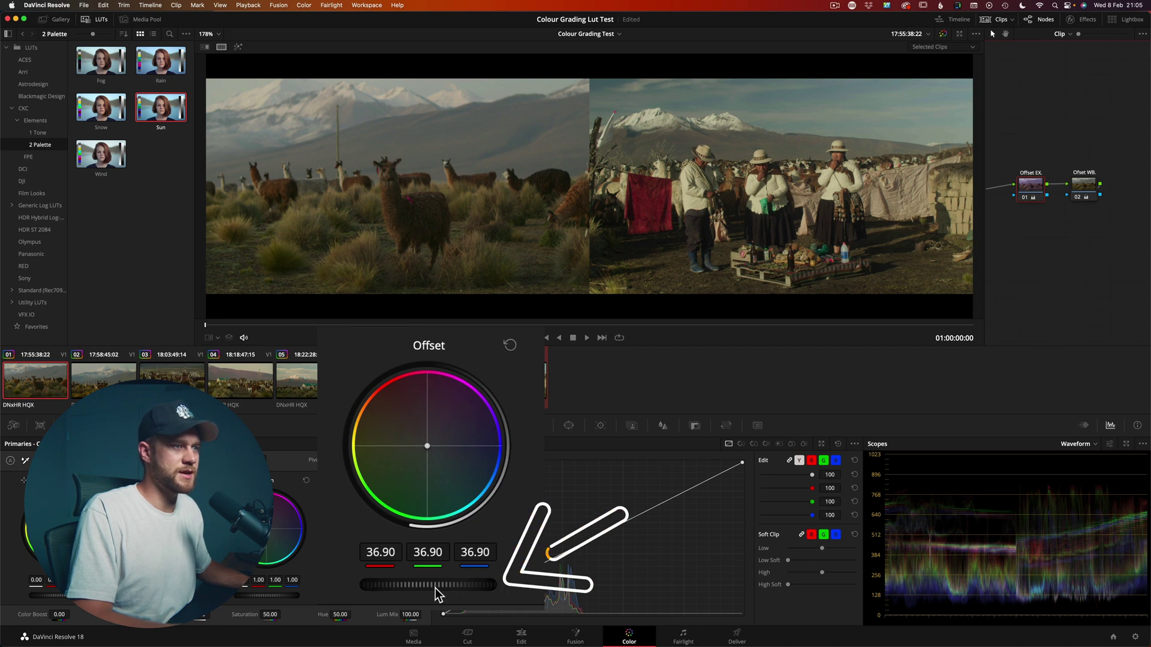
left_click_drag(435, 589, 465, 589)
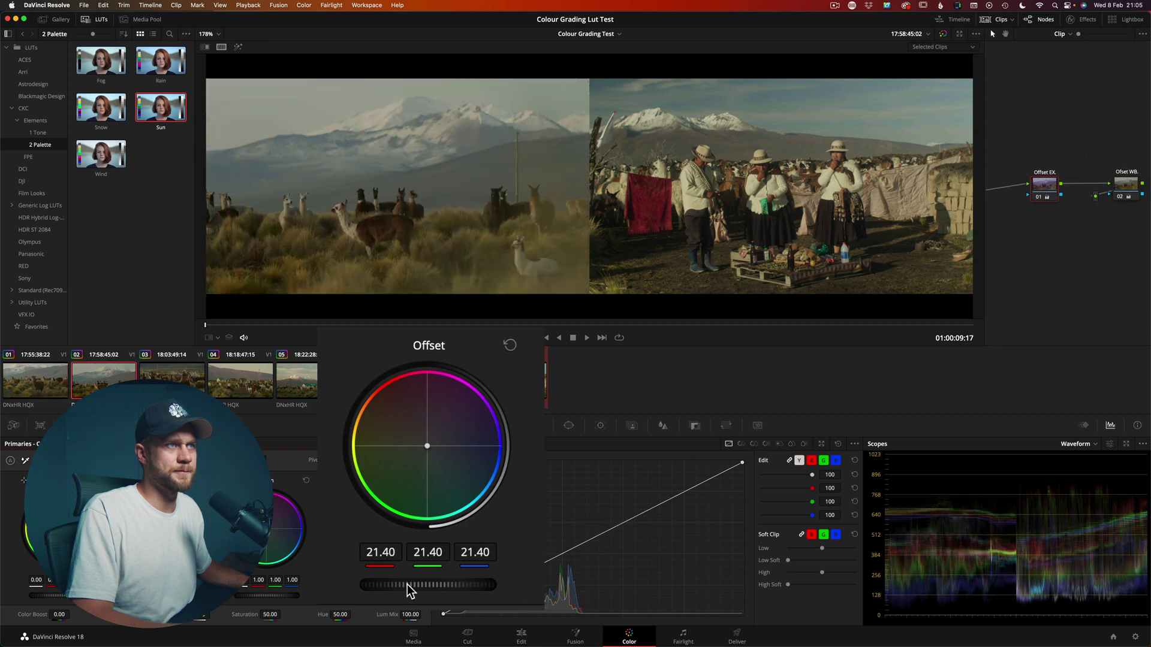
left_click_drag(407, 585, 495, 587)
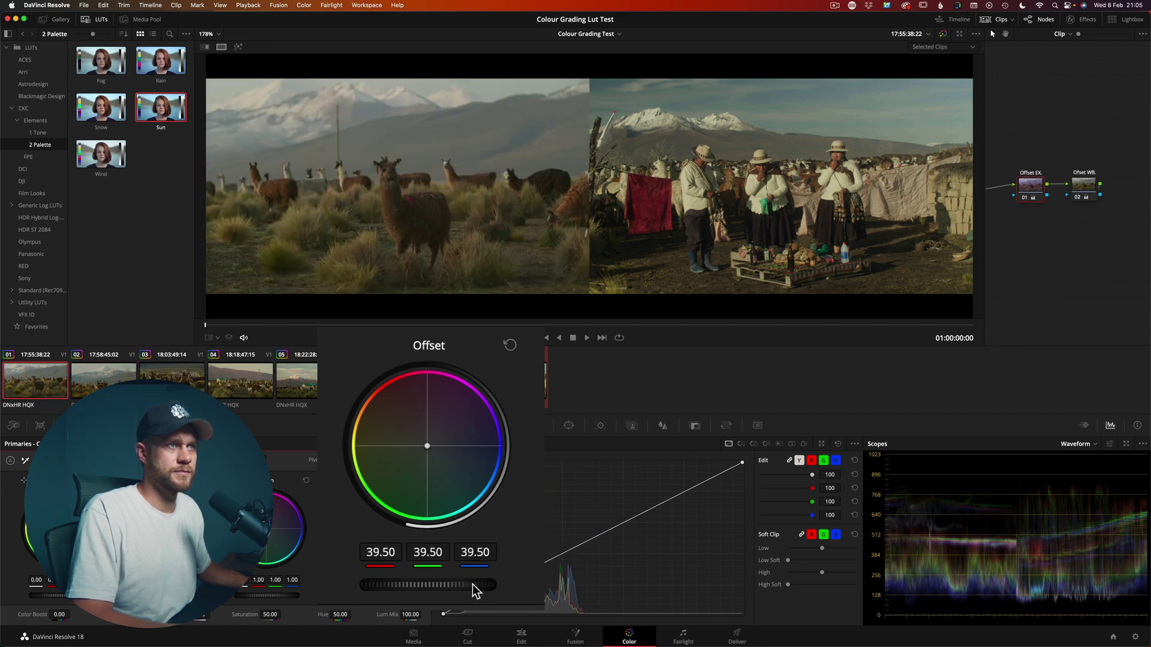
left_click_drag(472, 584, 454, 585)
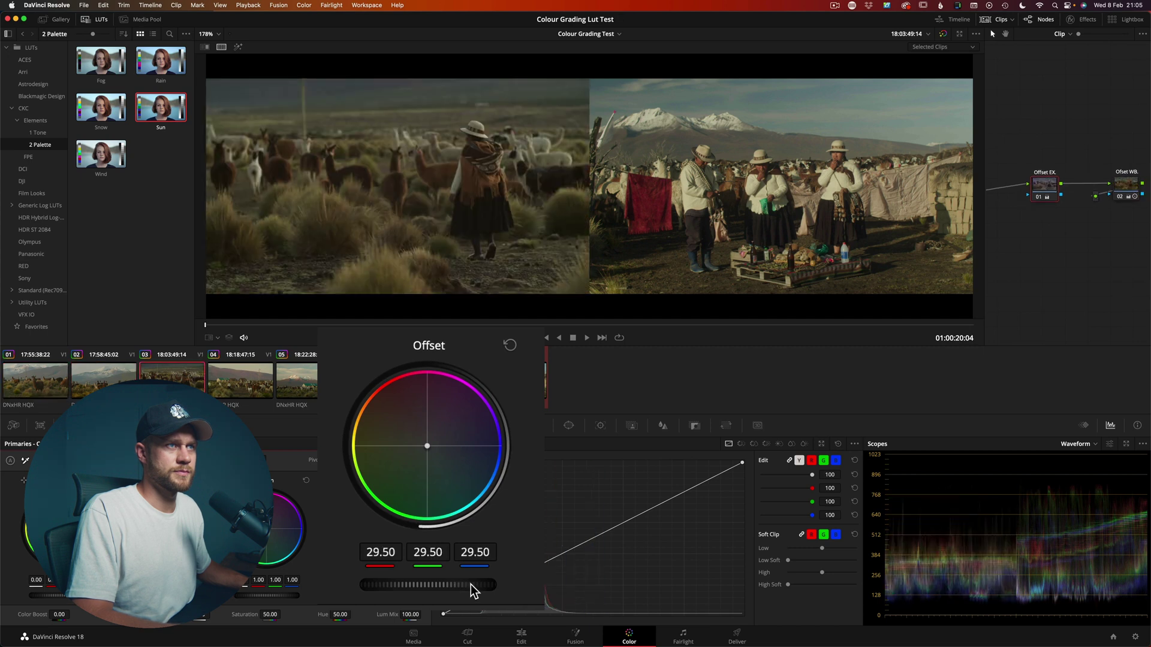
Fine-tune the exposures of clips 03, 04 and 05 on their Offset EX. nodes against clip 08.
left_click_drag(470, 584, 542, 595)
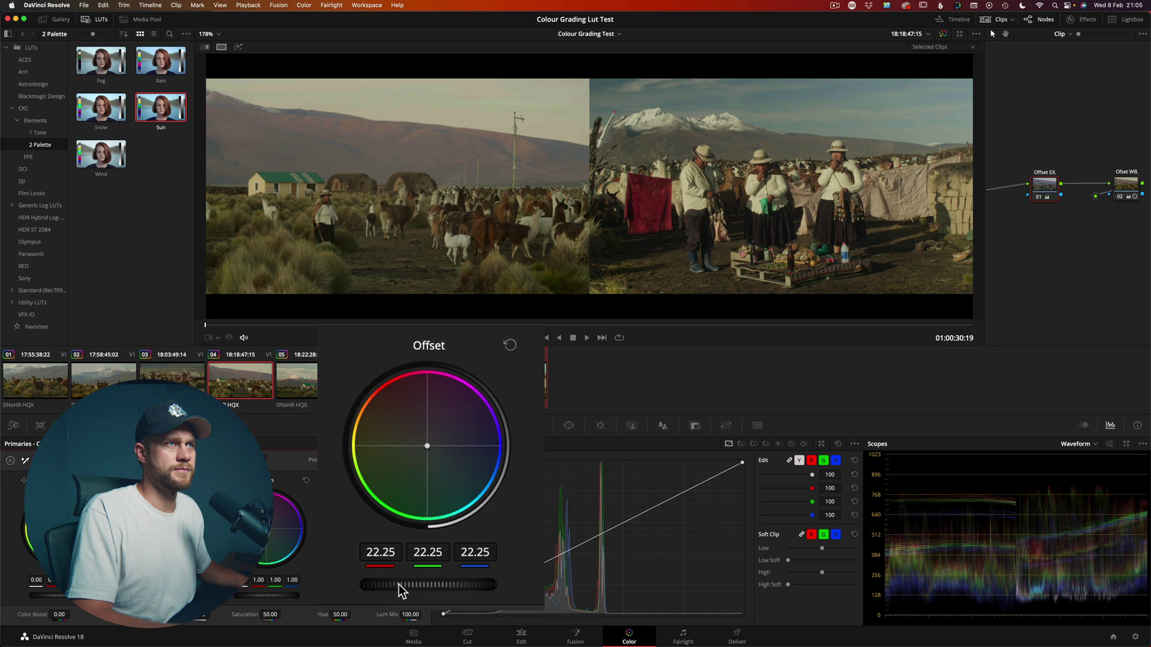
mouse_move(397, 584)
left_mouse_down()
mouse_move(414, 585)
mouse_move(382, 584)
left_mouse_up()
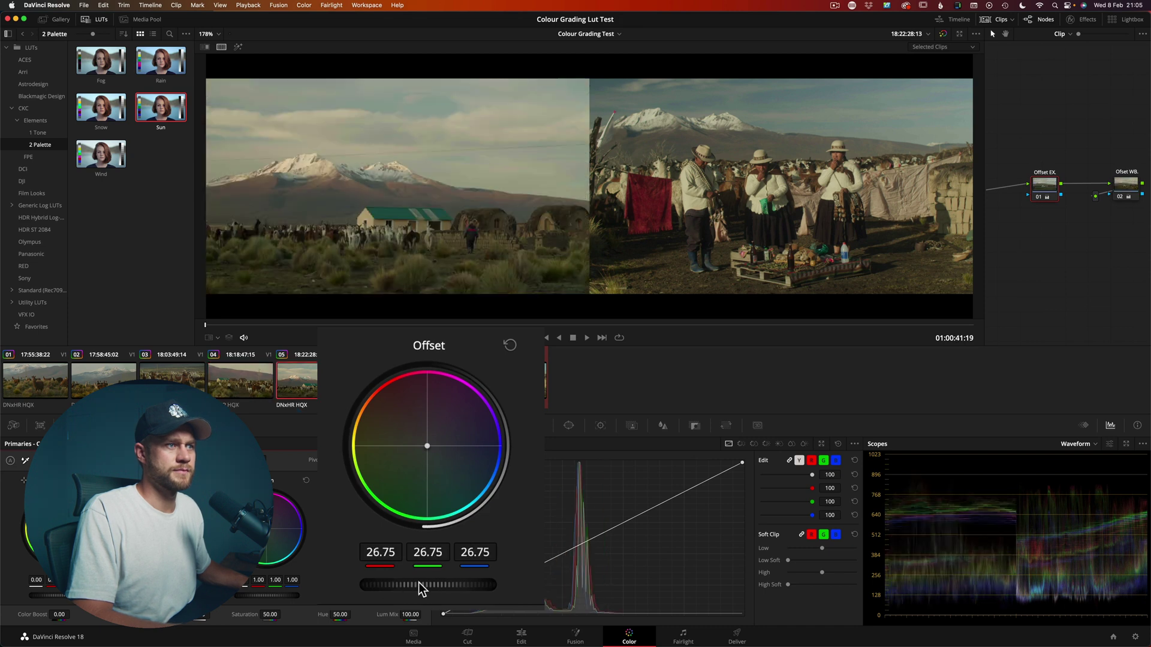
left_click_drag(419, 586, 466, 585)
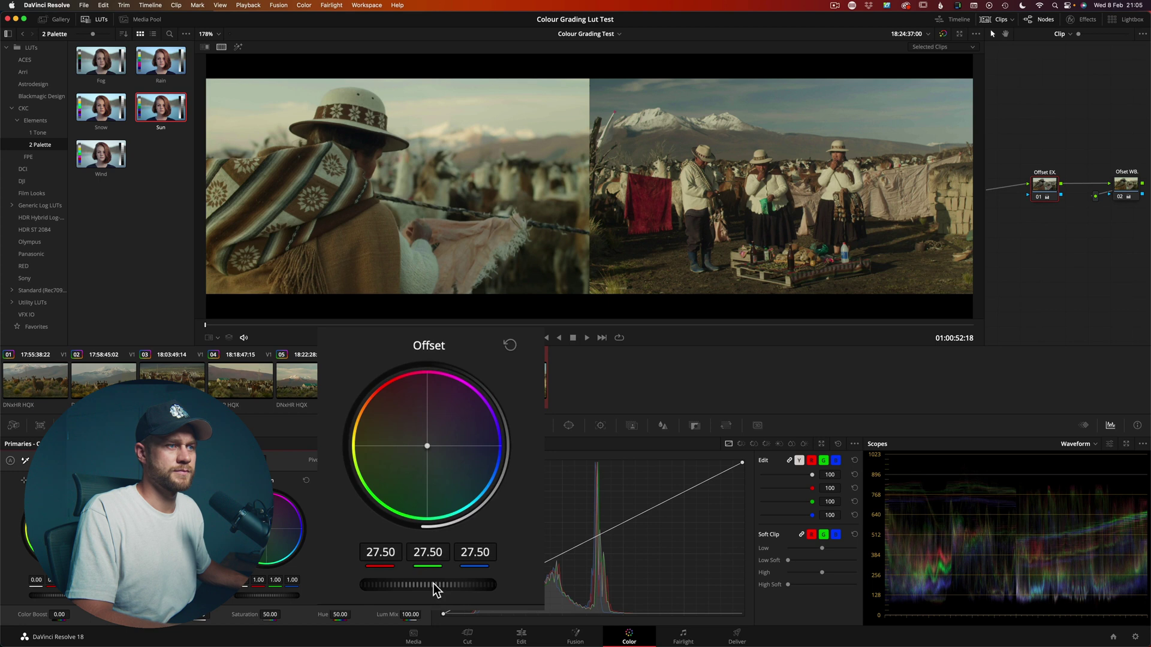
Fine-tune the exposures of clips 06 and 07 on their Offset EX. nodes, bringing clip 07's Offset to about 34.20.
left_click_drag(433, 584, 462, 585)
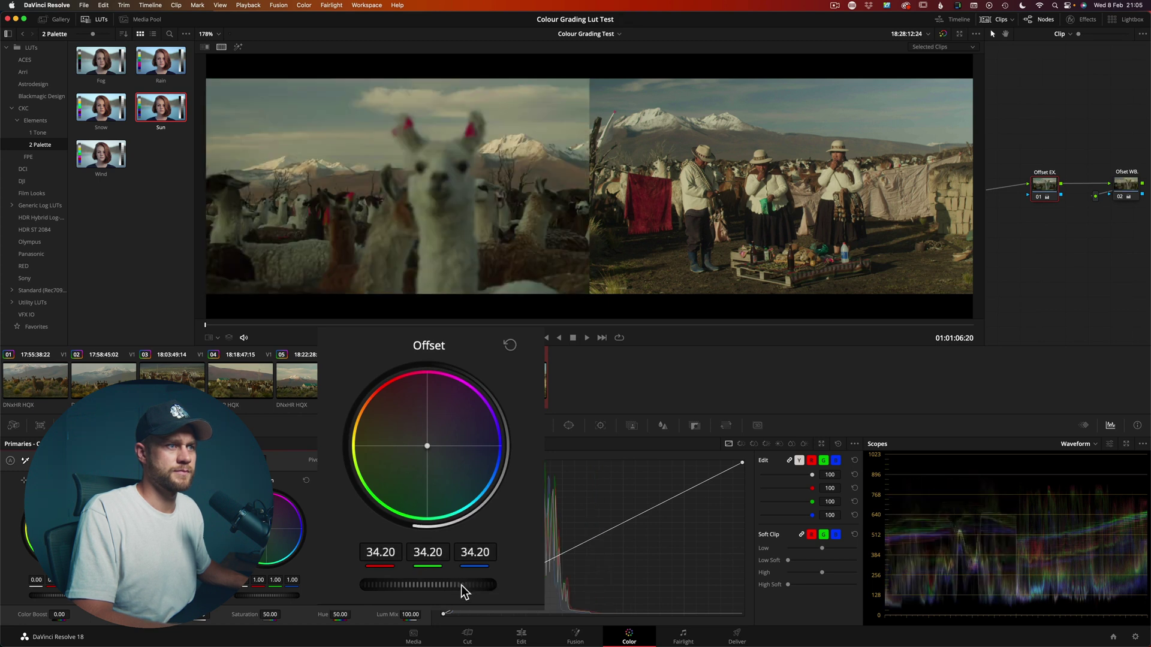
left_click_drag(461, 585, 571, 592)
left_click_drag(472, 612, 363, 590)
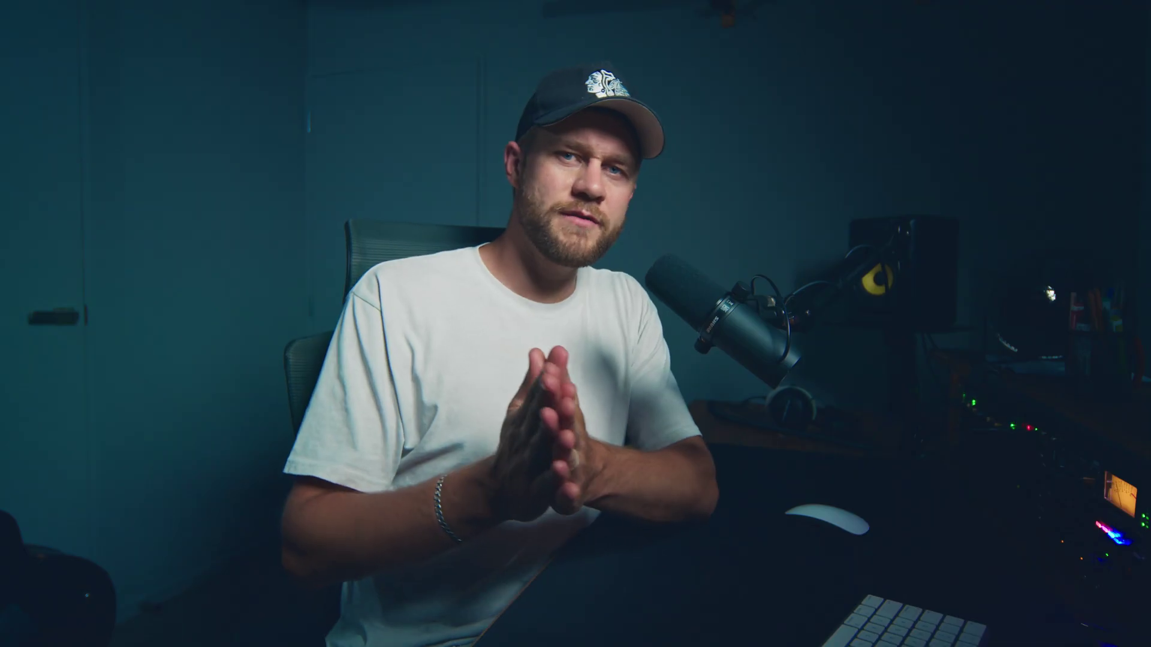